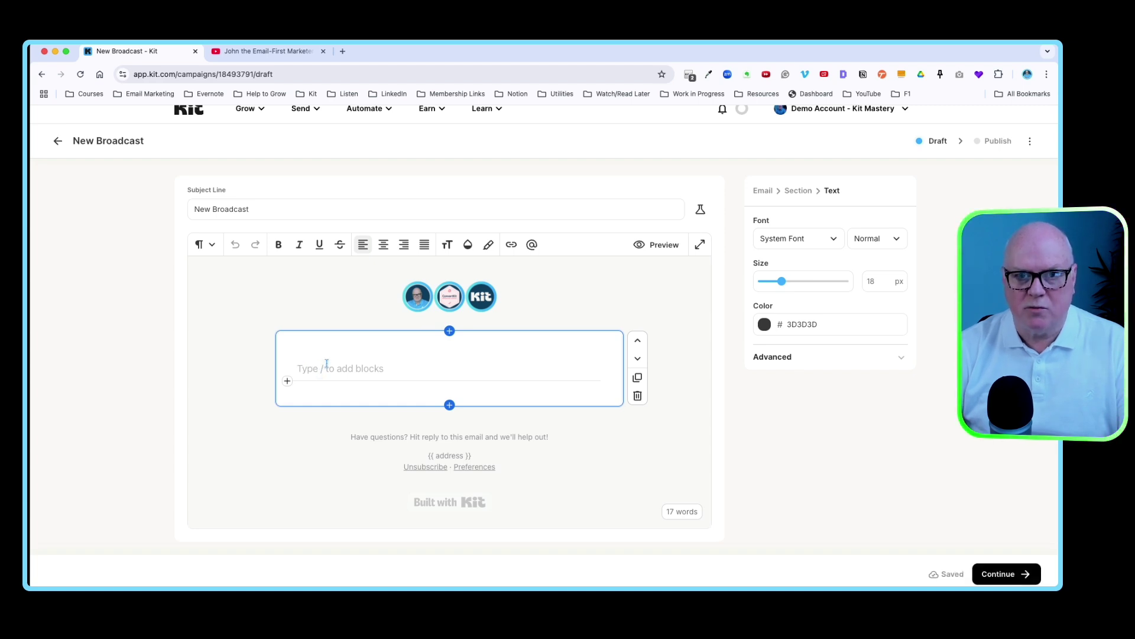
- Insert a Poll block from the block-type menu into the email body
{"action": "left_click", "coordinate": [287, 382]}
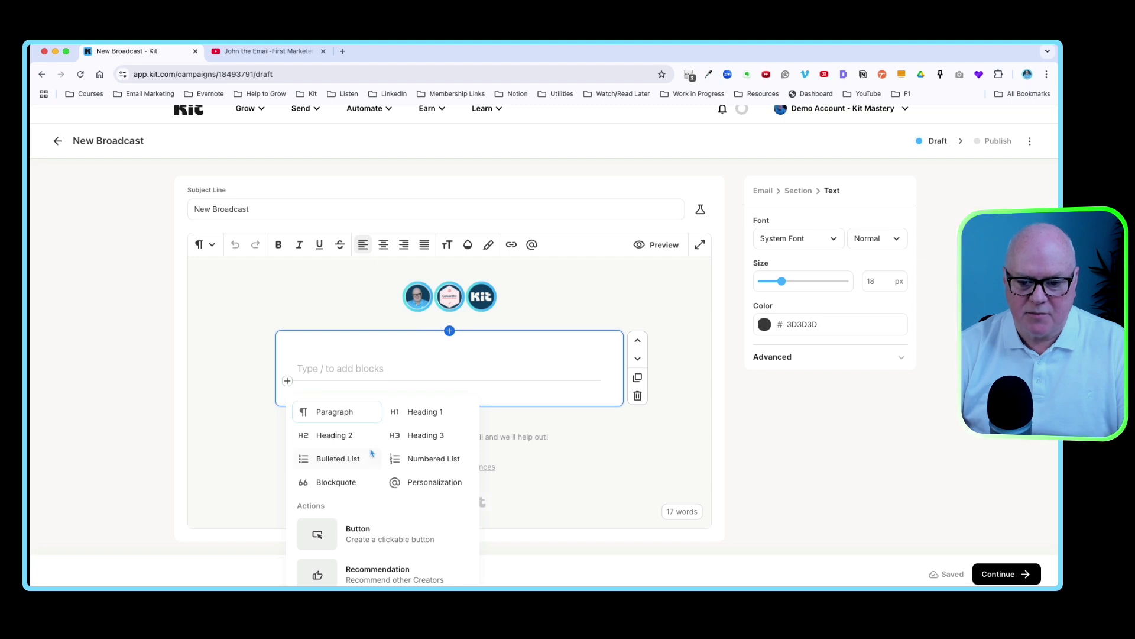
{"action": "scroll", "coordinate": [397, 470], "scroll_direction": "down", "scroll_amount": 1}
{"action": "scroll", "coordinate": [397, 470], "scroll_direction": "down", "scroll_amount": 4}
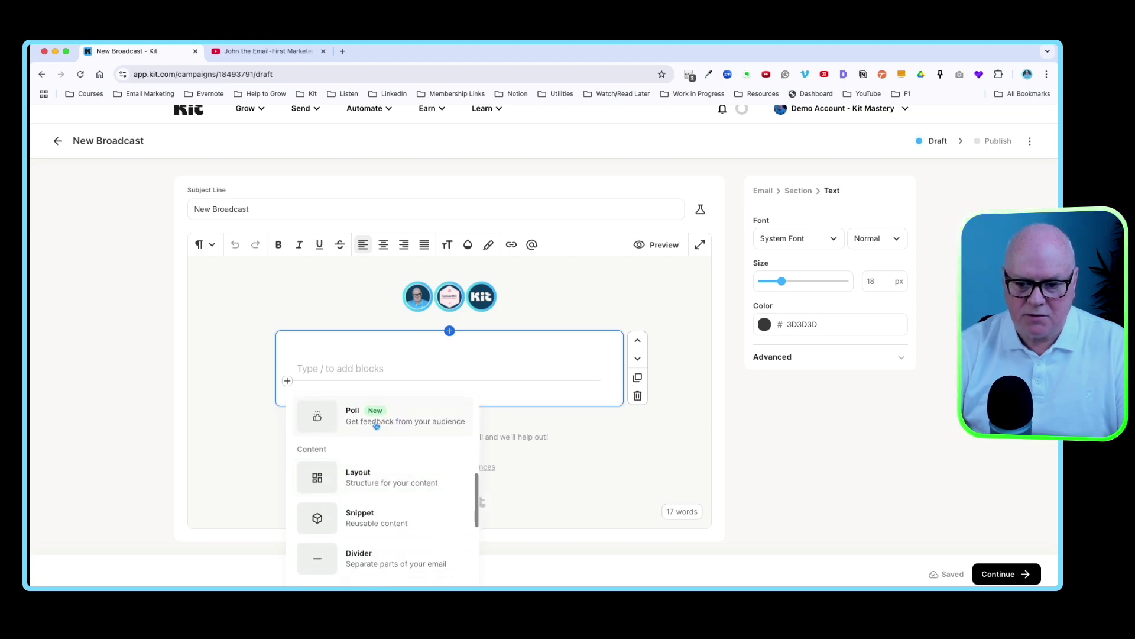
{"action": "left_click", "coordinate": [374, 421]}
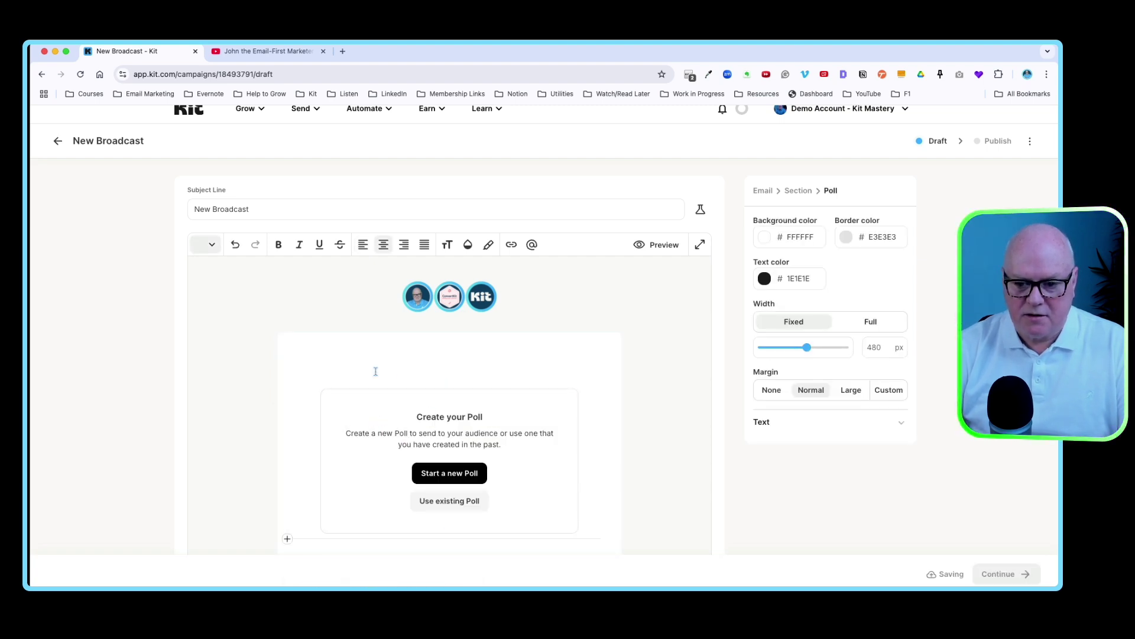
{"action": "scroll", "coordinate": [342, 364], "scroll_direction": "down", "scroll_amount": 5}
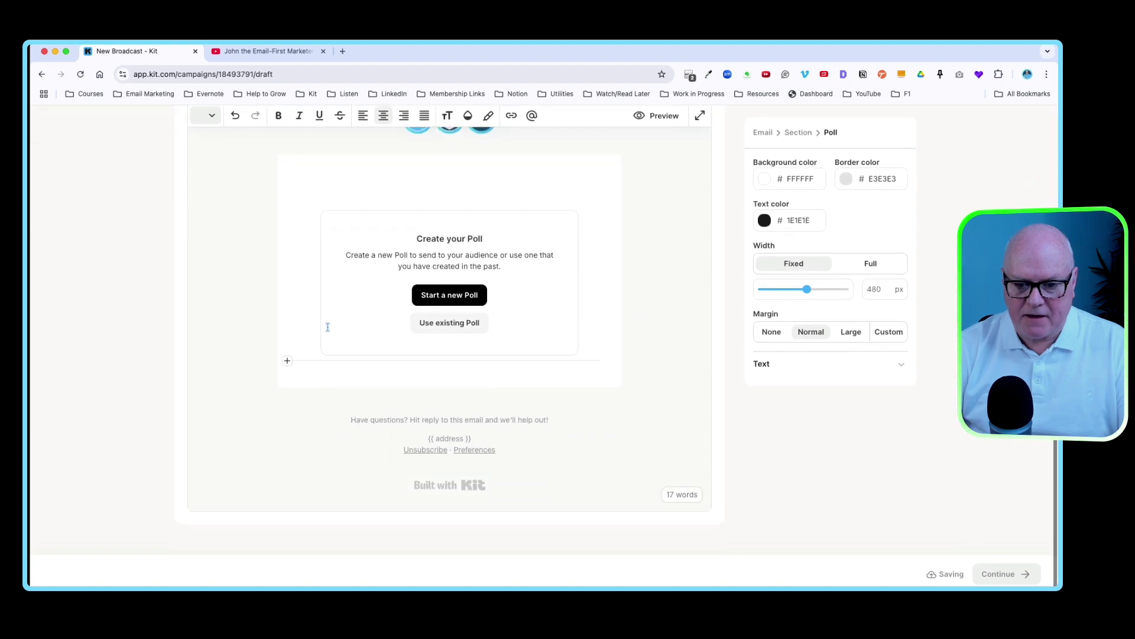
- Add a poll with /pol, delete the duplicate Poll block, and start a new poll
{"action": "left_click", "coordinate": [299, 365]}
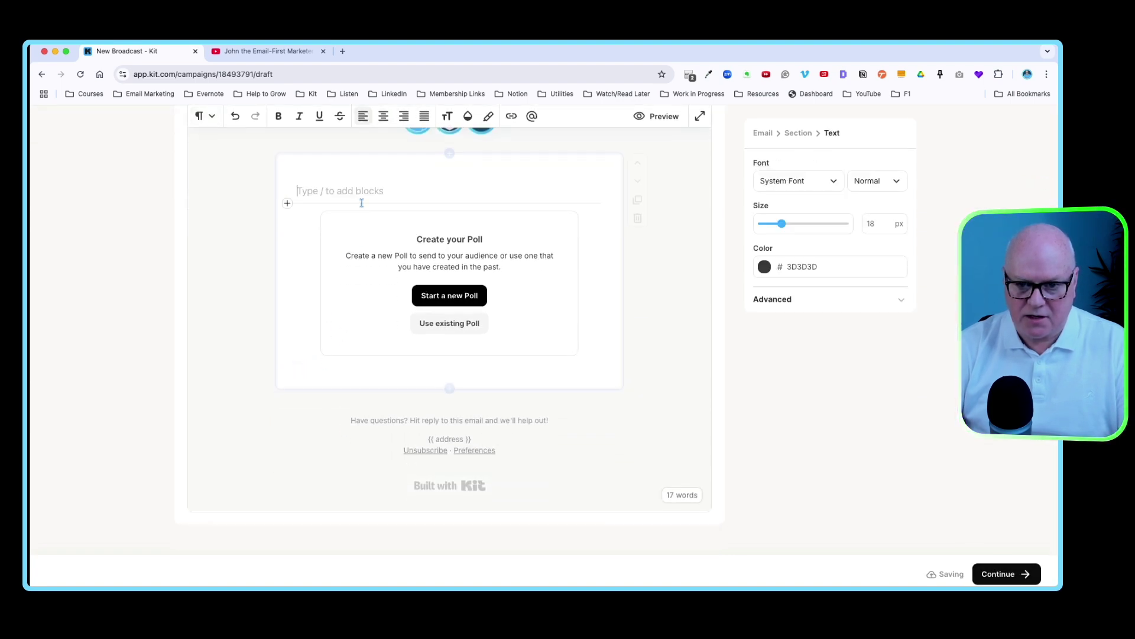
{"action": "type", "text": "/"}
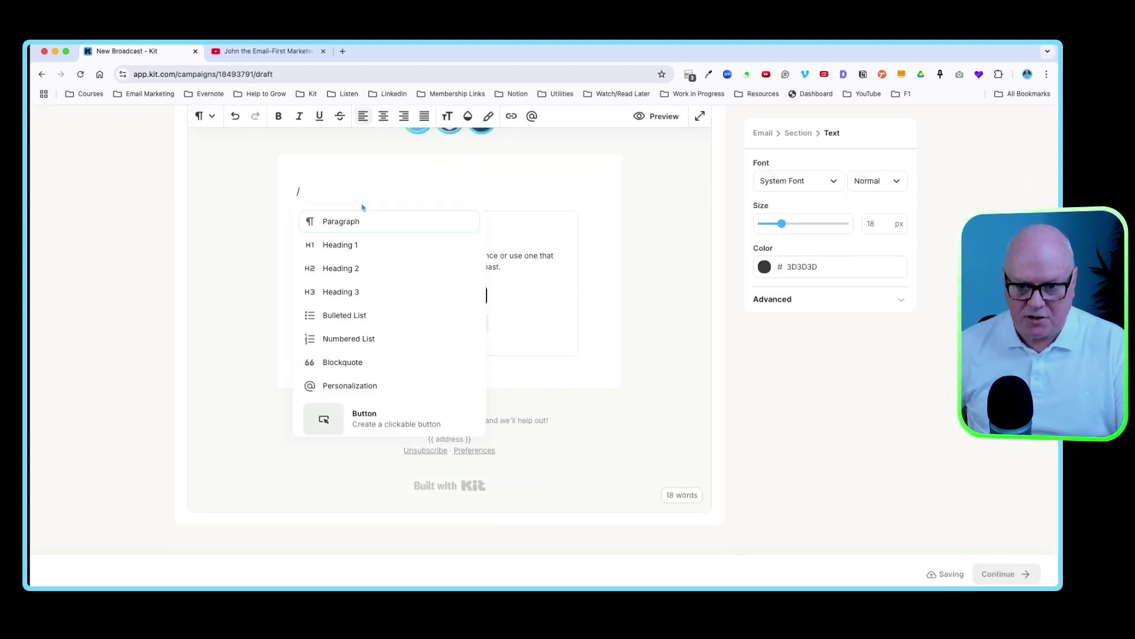
{"action": "type", "text": "pol"}
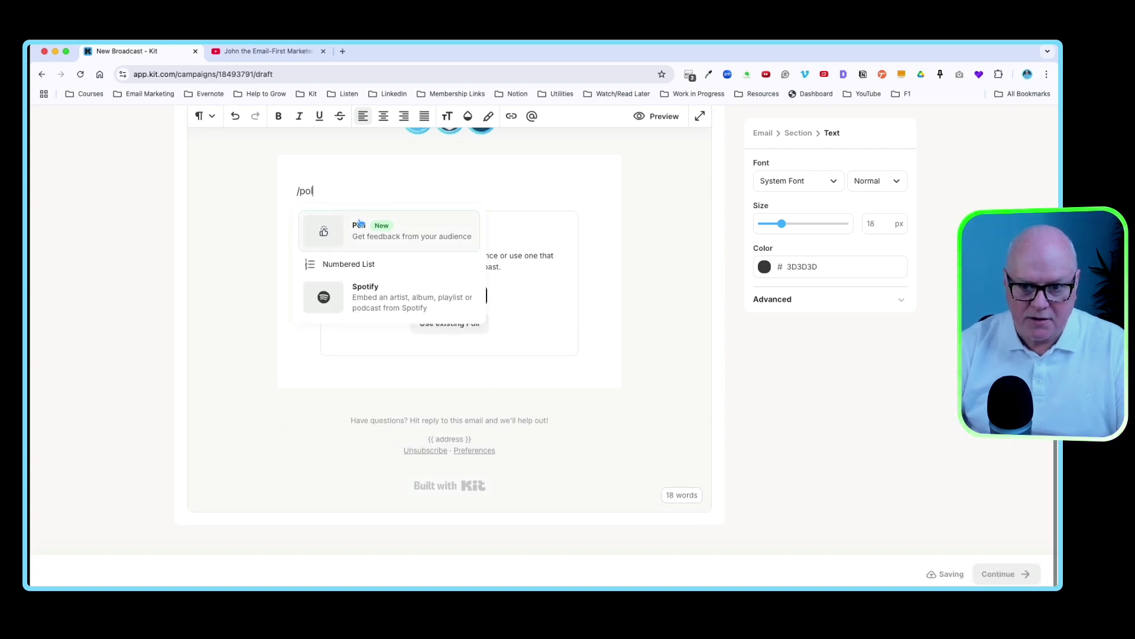
{"action": "left_click", "coordinate": [361, 223]}
{"action": "key", "text": "BackSpace"}
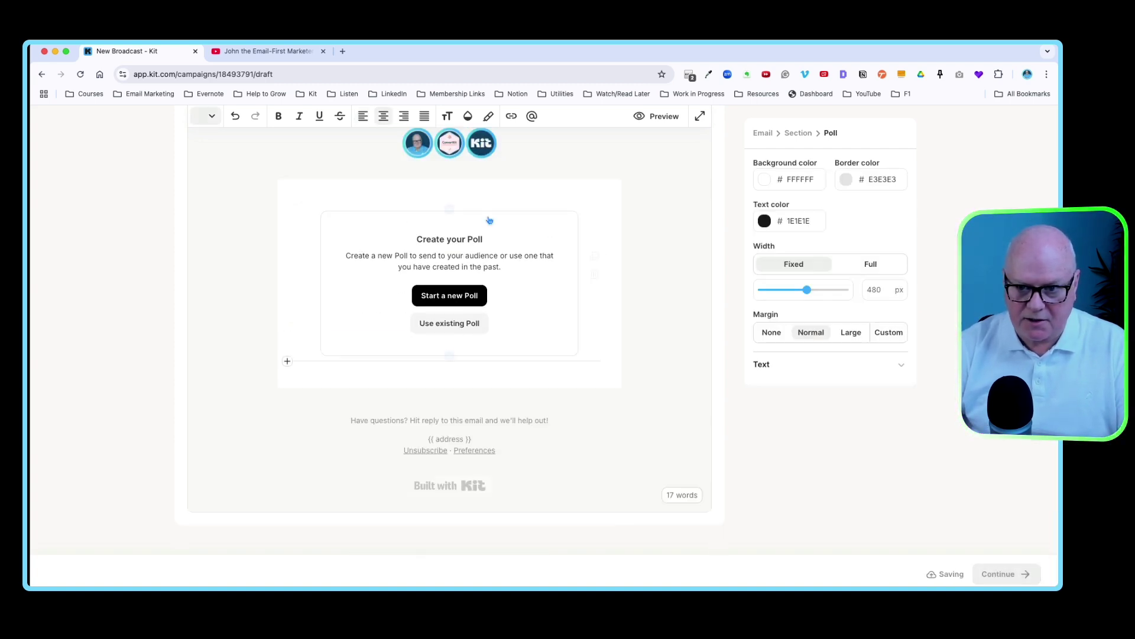
{"action": "left_click", "coordinate": [497, 316]}
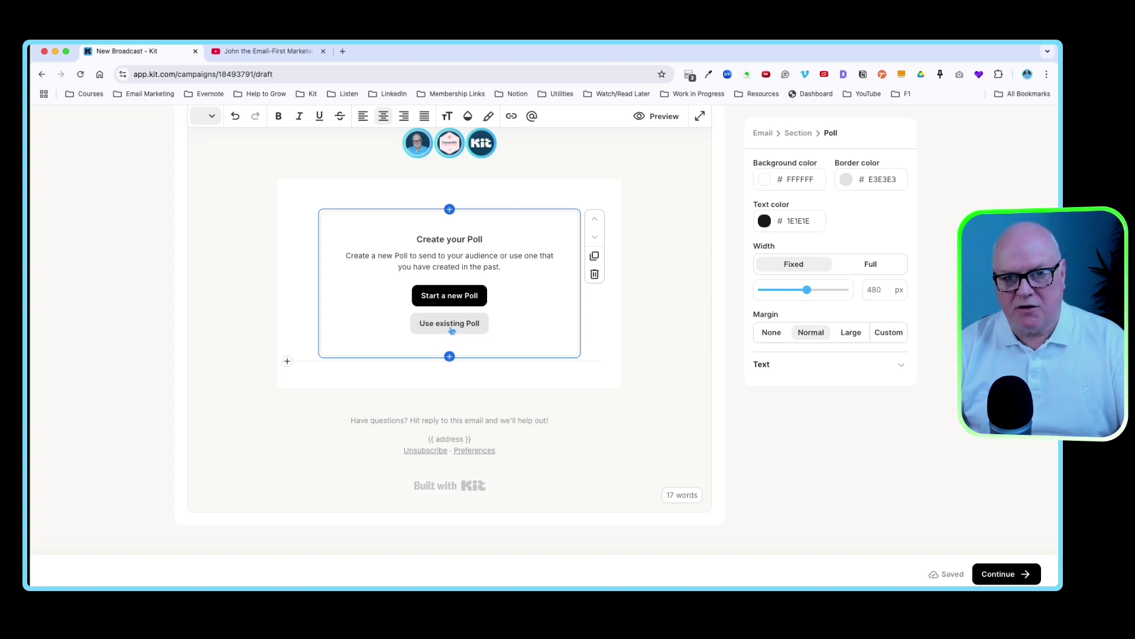
{"action": "left_click", "coordinate": [446, 297]}
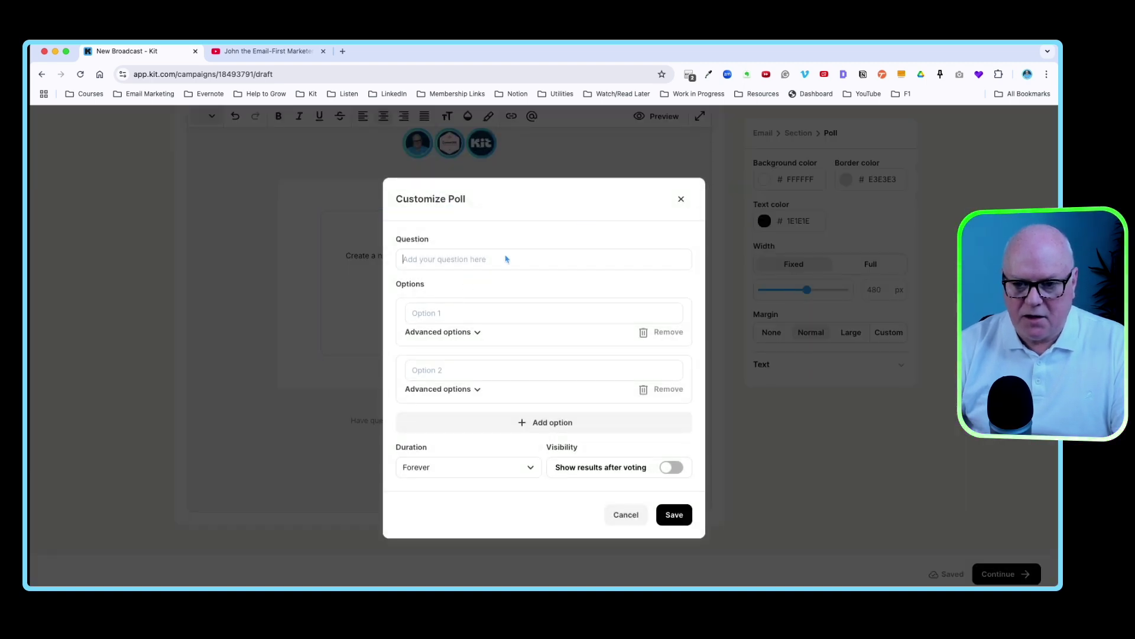
- Enter the poll question 'Which Kit feature could you do with some help using?'
{"action": "left_click", "coordinate": [453, 268]}
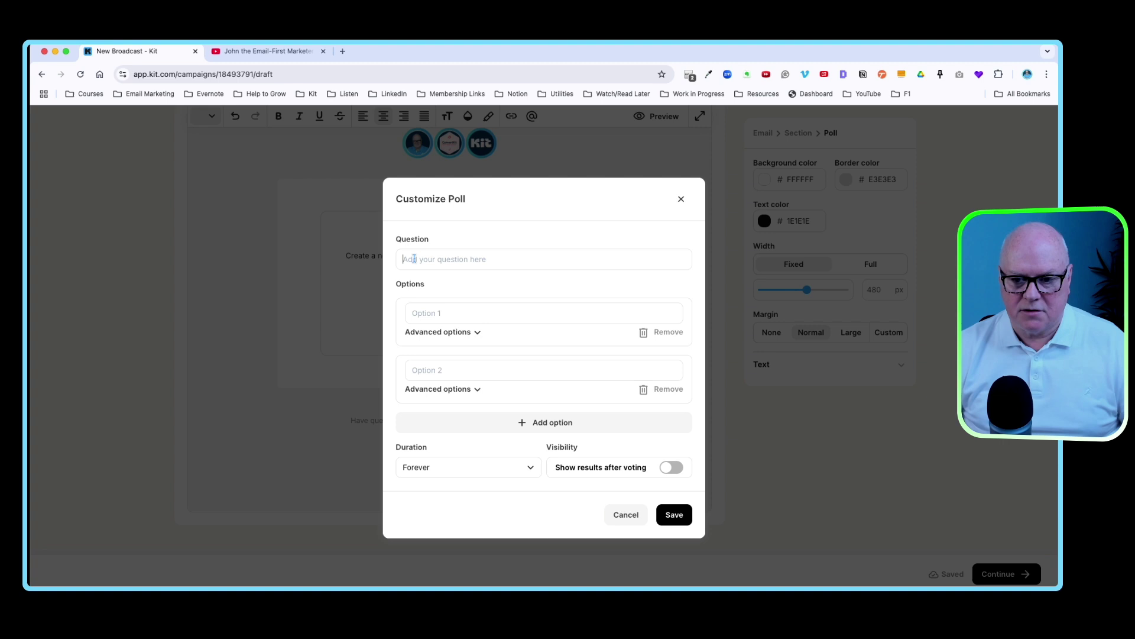
{"action": "type", "text": "Which"}
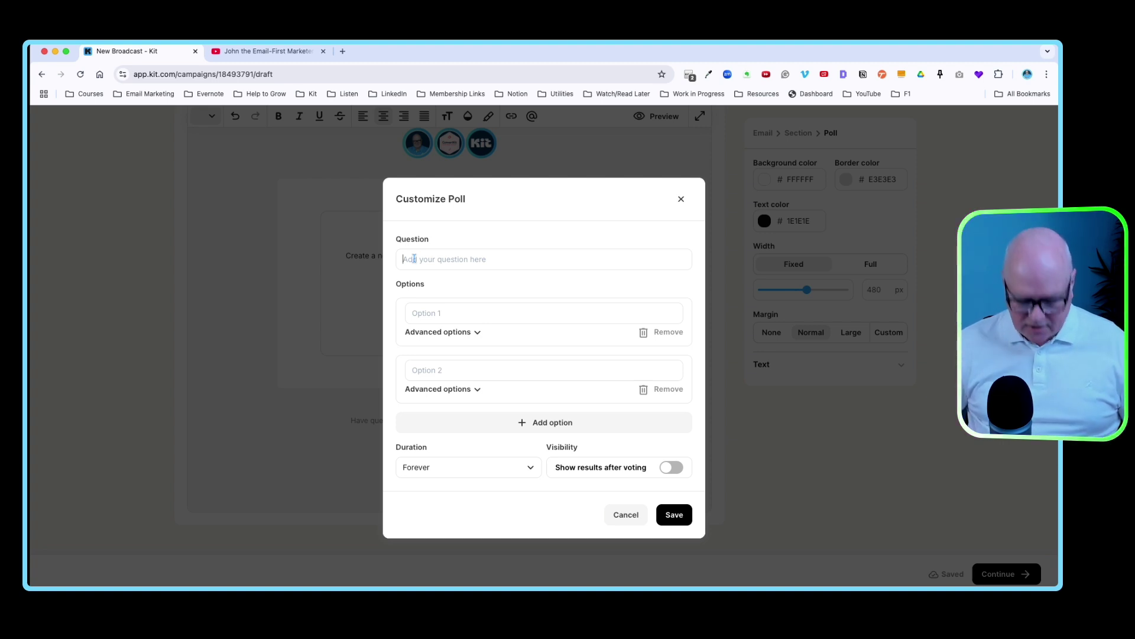
{"action": "type", "text": " K"}
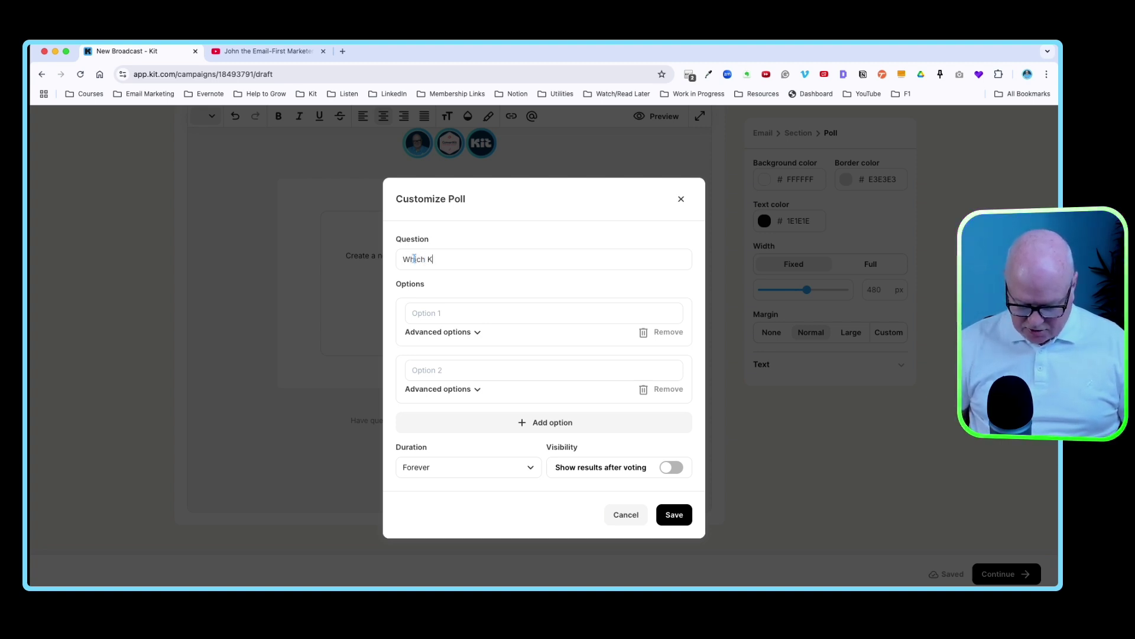
{"action": "type", "text": "it feature c"}
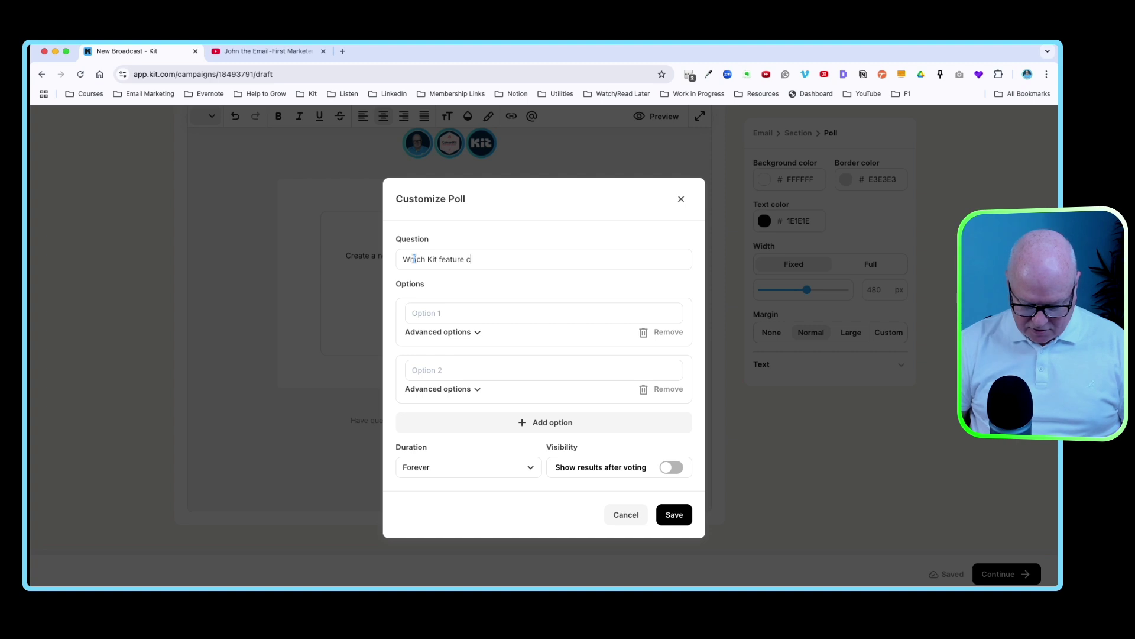
{"action": "type", "text": "ould you do wi"}
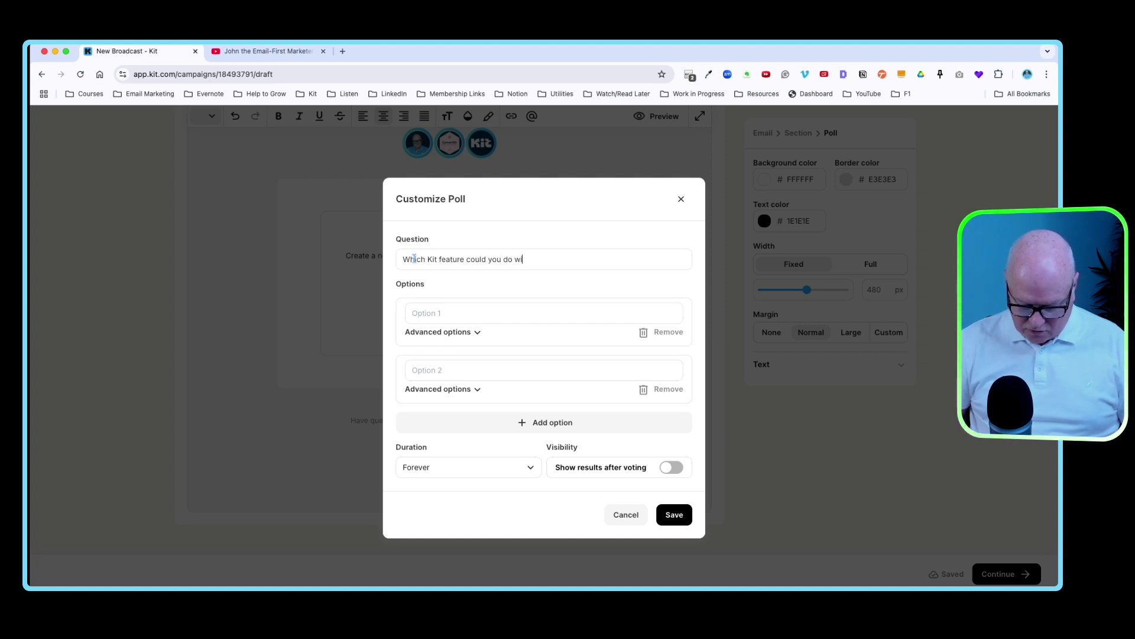
{"action": "type", "text": "th some help"}
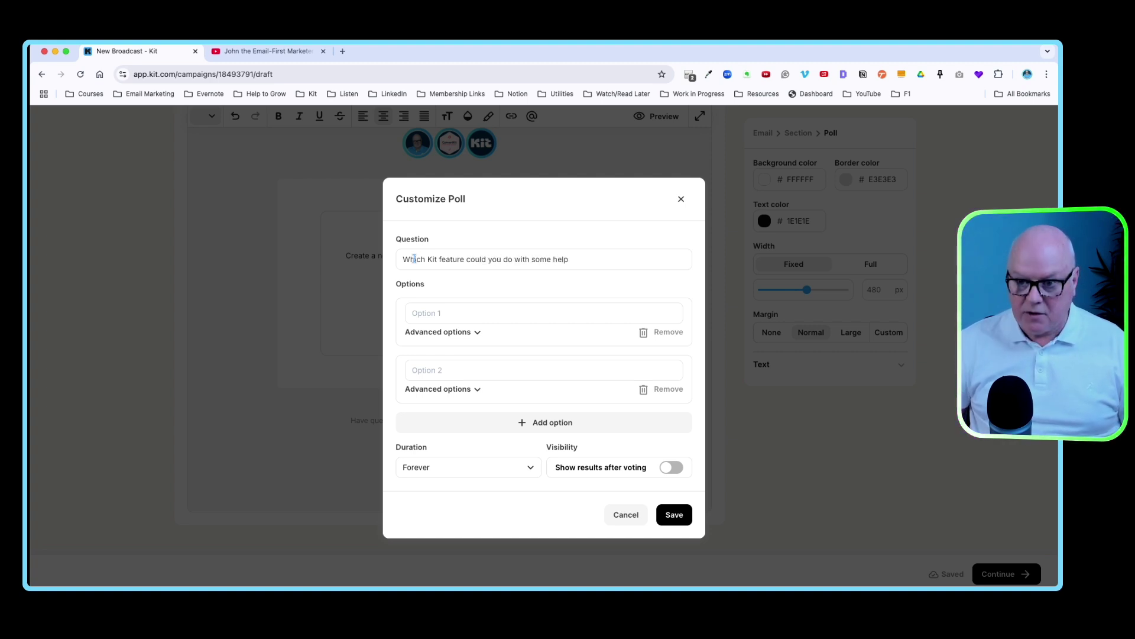
{"action": "type", "text": " u"}
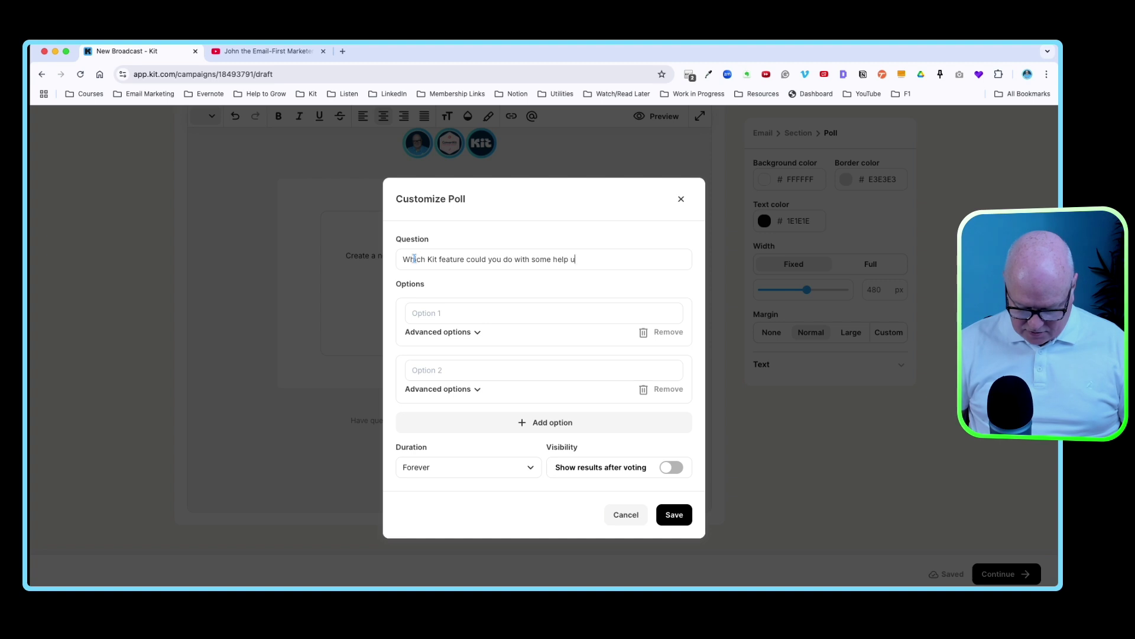
{"action": "type", "text": "sing?"}
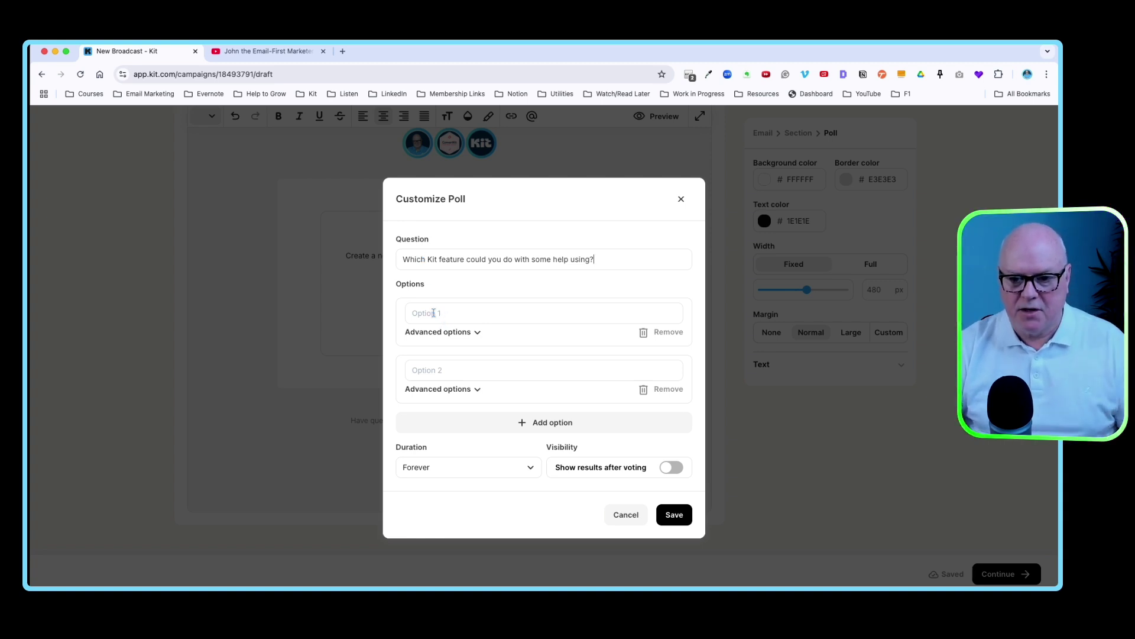
- Fill in Visual Automations and Verifying my domain, then add a third option, Email Sequences
{"action": "left_click", "coordinate": [453, 313]}
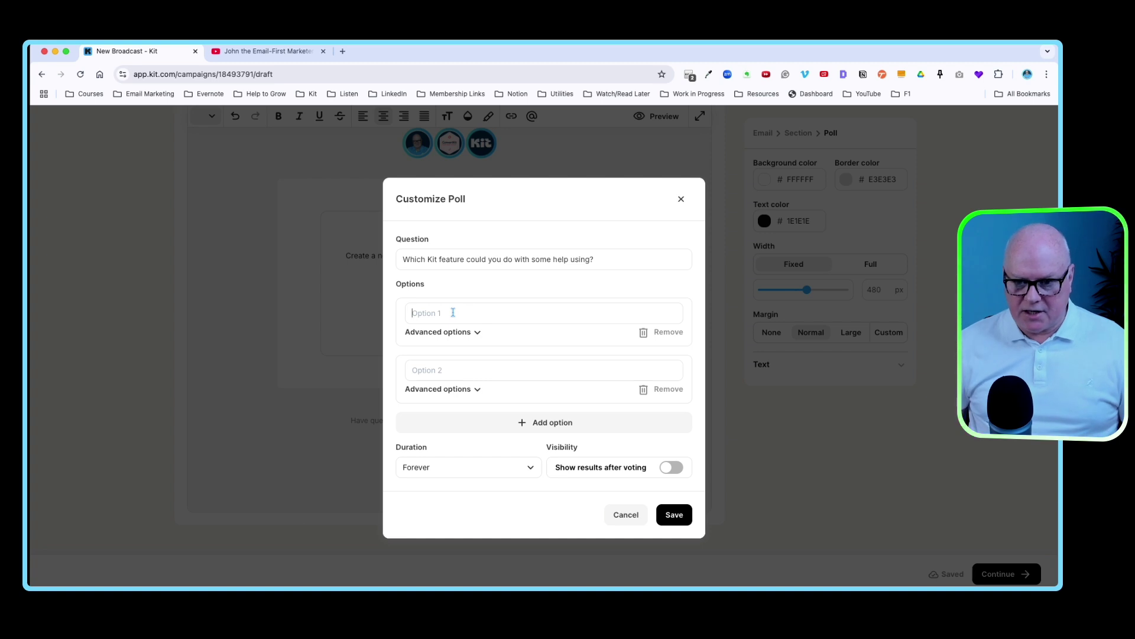
{"action": "type", "text": "Visual Automations"}
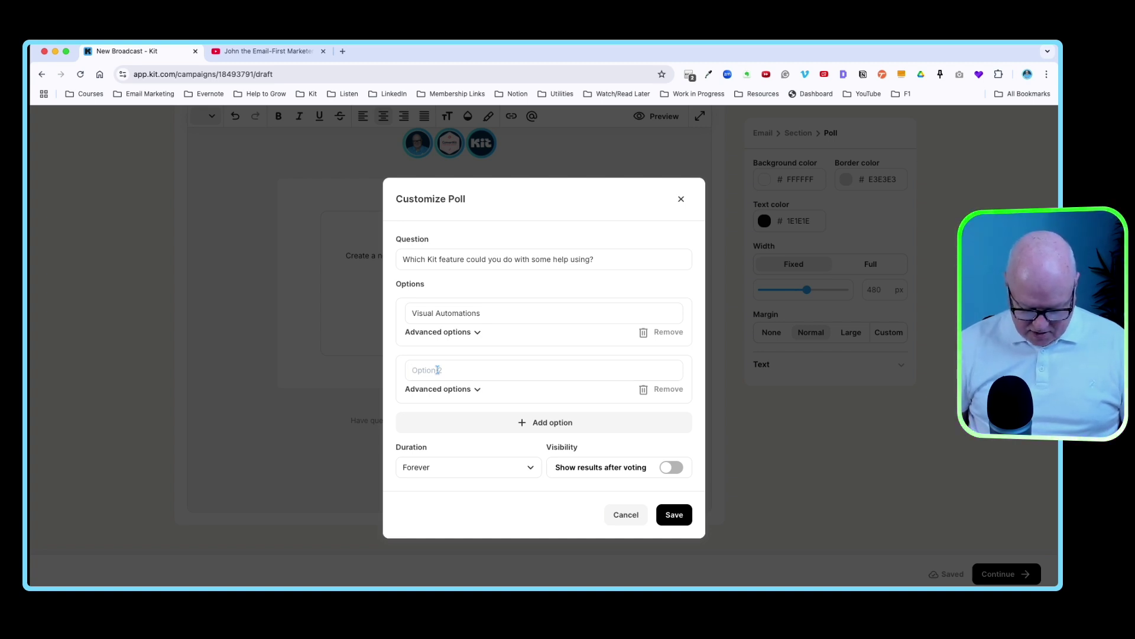
{"action": "type", "text": "Verif"}
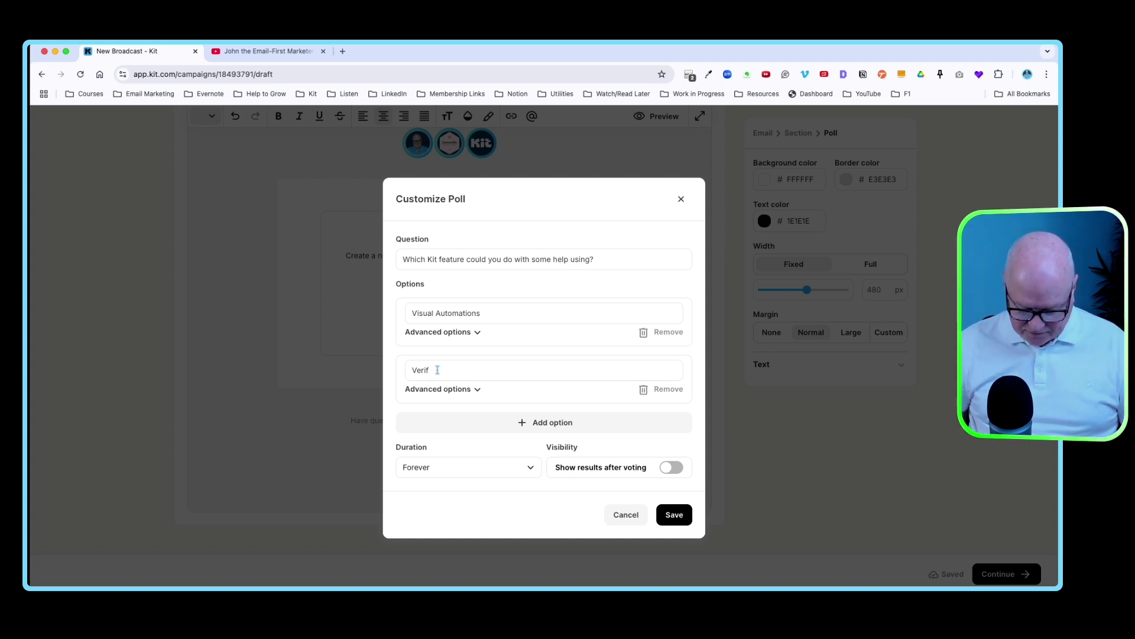
{"action": "type", "text": "ying my domain"}
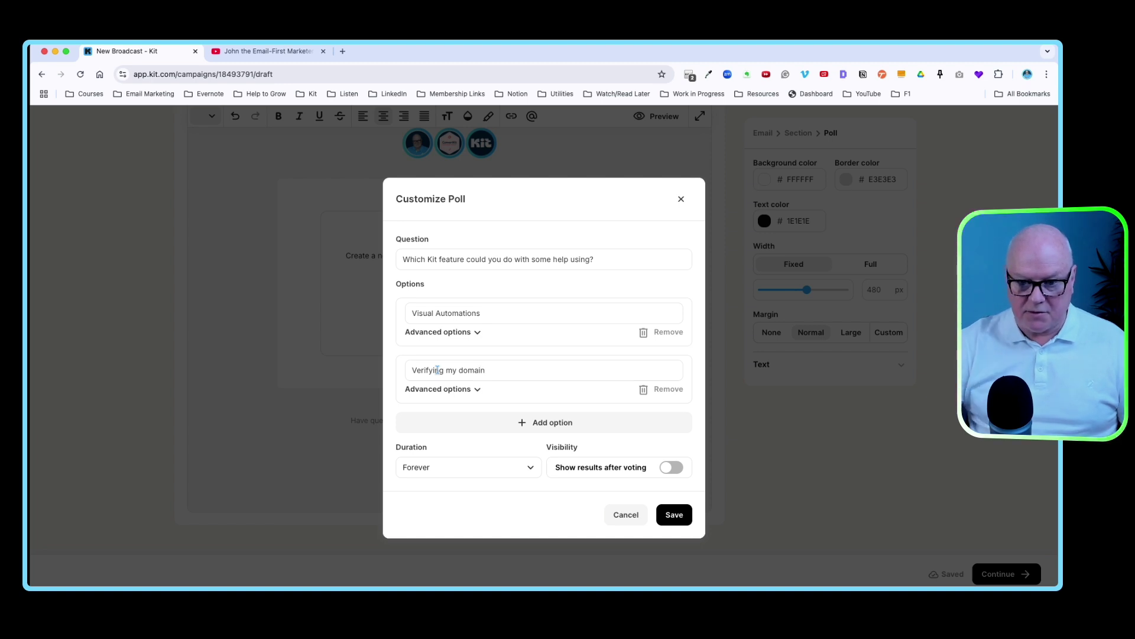
{"action": "left_click", "coordinate": [505, 425]}
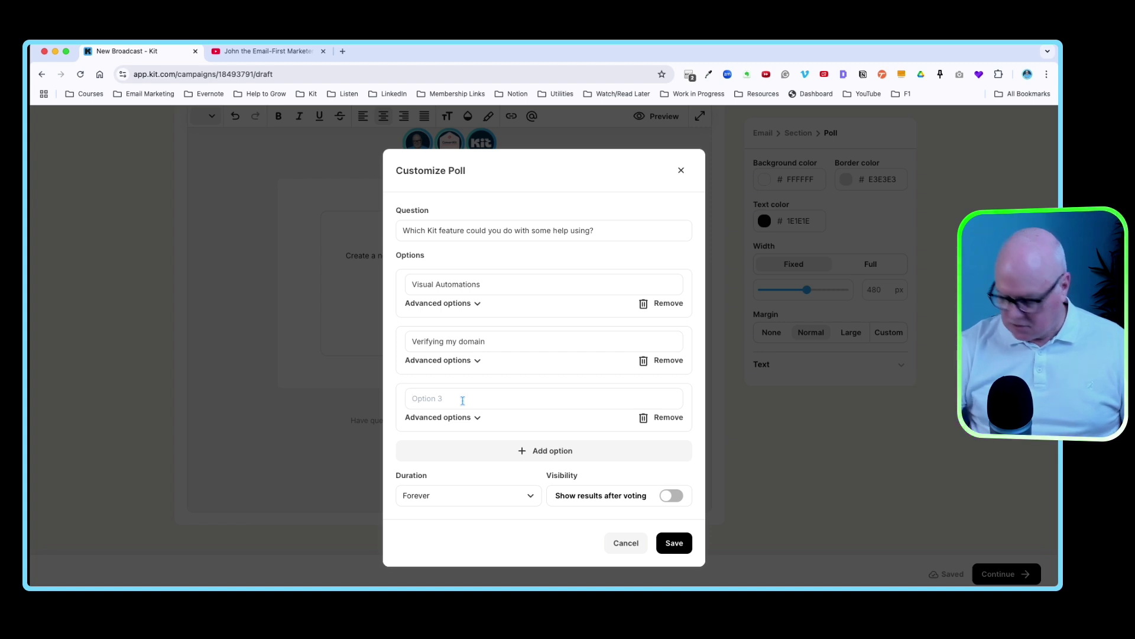
{"action": "type", "text": "Email Seque"}
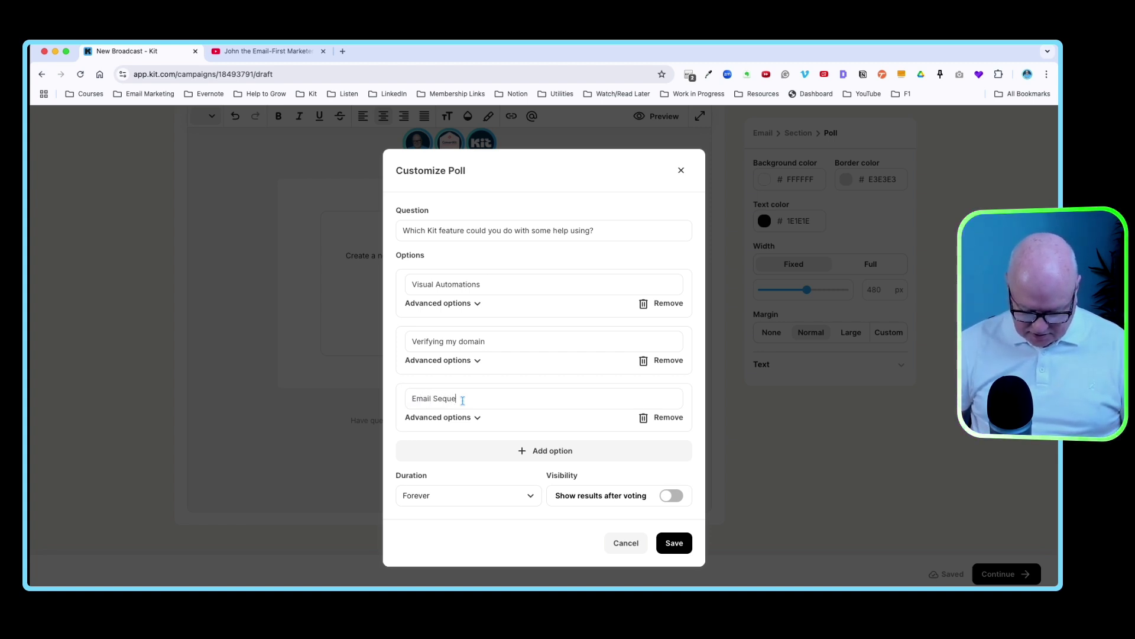
{"action": "type", "text": "nces"}
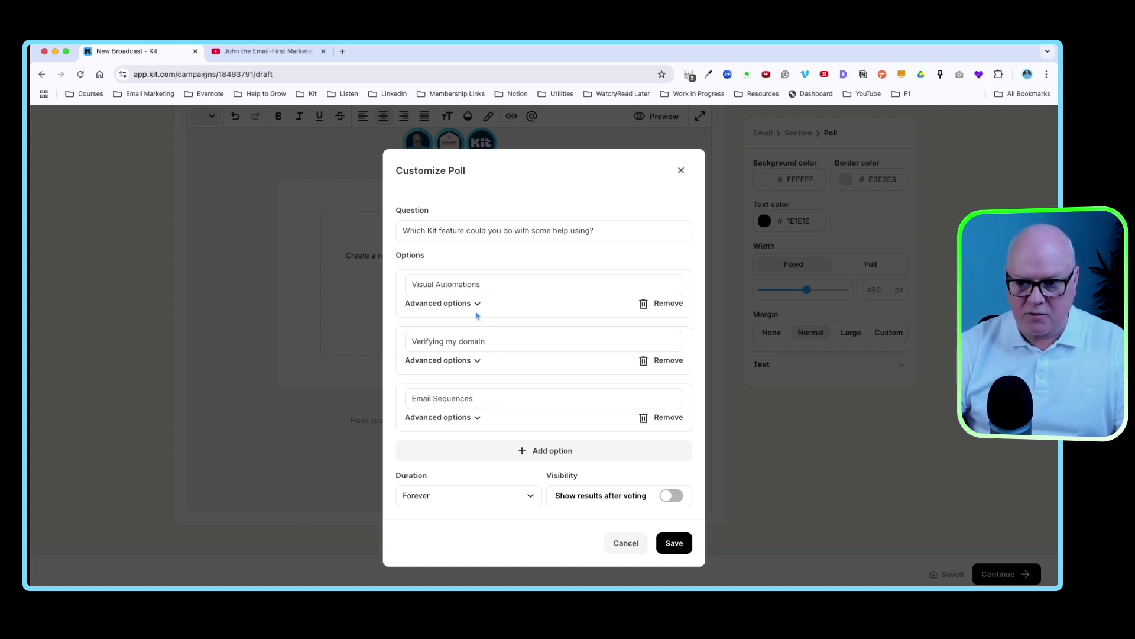
- Expand Visual Automations' advanced options and place the cursor in its Redirect field
{"action": "scroll", "coordinate": [489, 355], "scroll_direction": "down", "scroll_amount": 3}
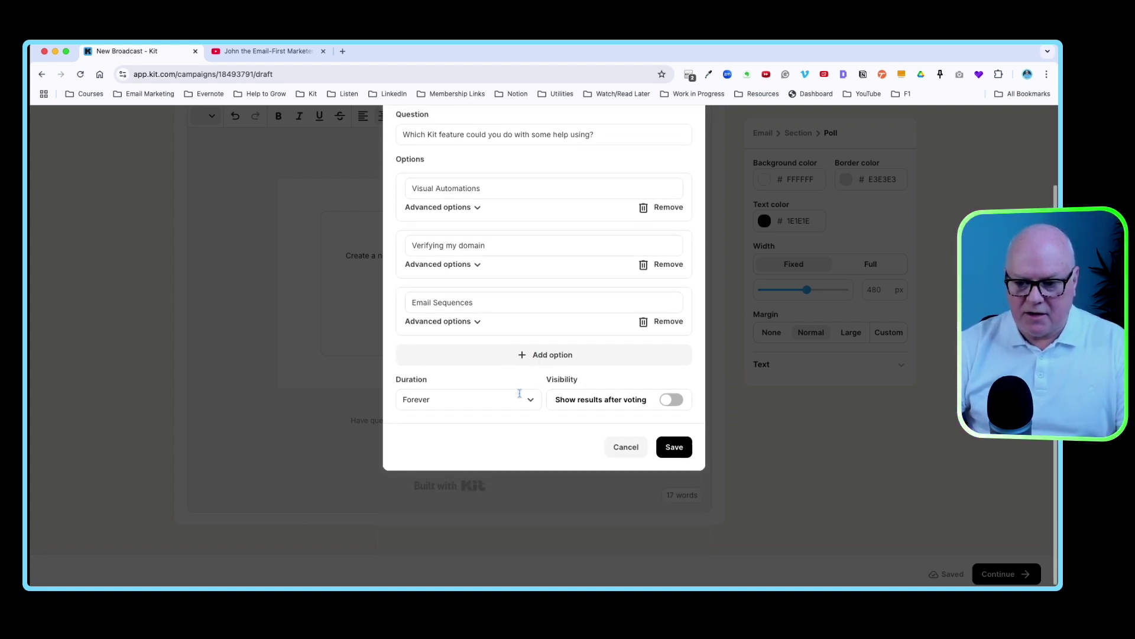
{"action": "scroll", "coordinate": [486, 355], "scroll_direction": "up", "scroll_amount": 3}
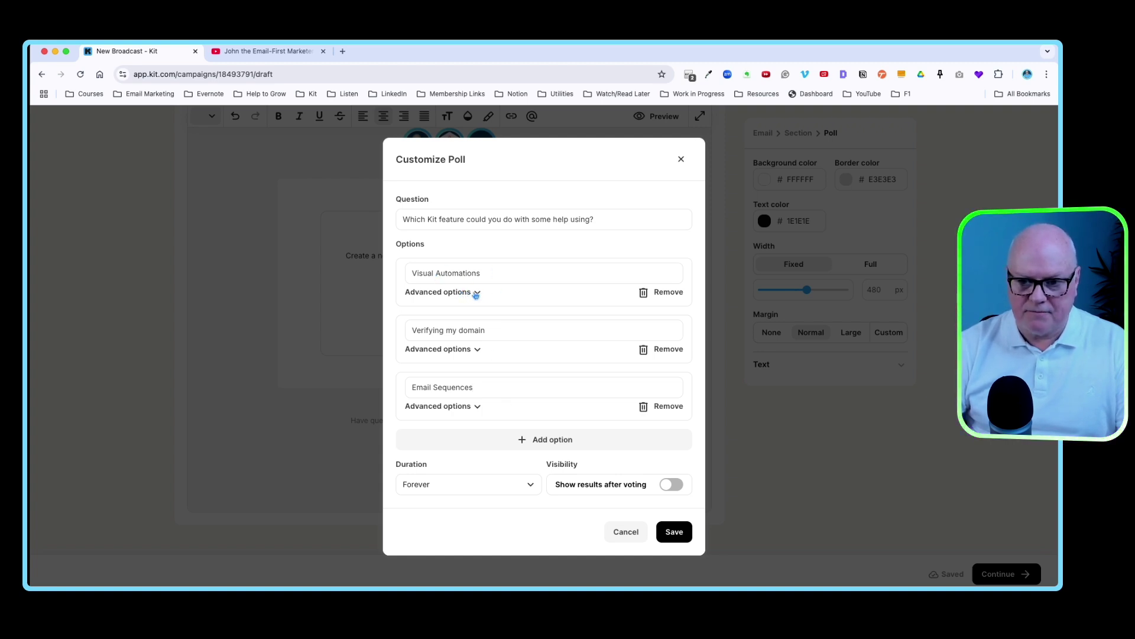
{"action": "left_click", "coordinate": [468, 293]}
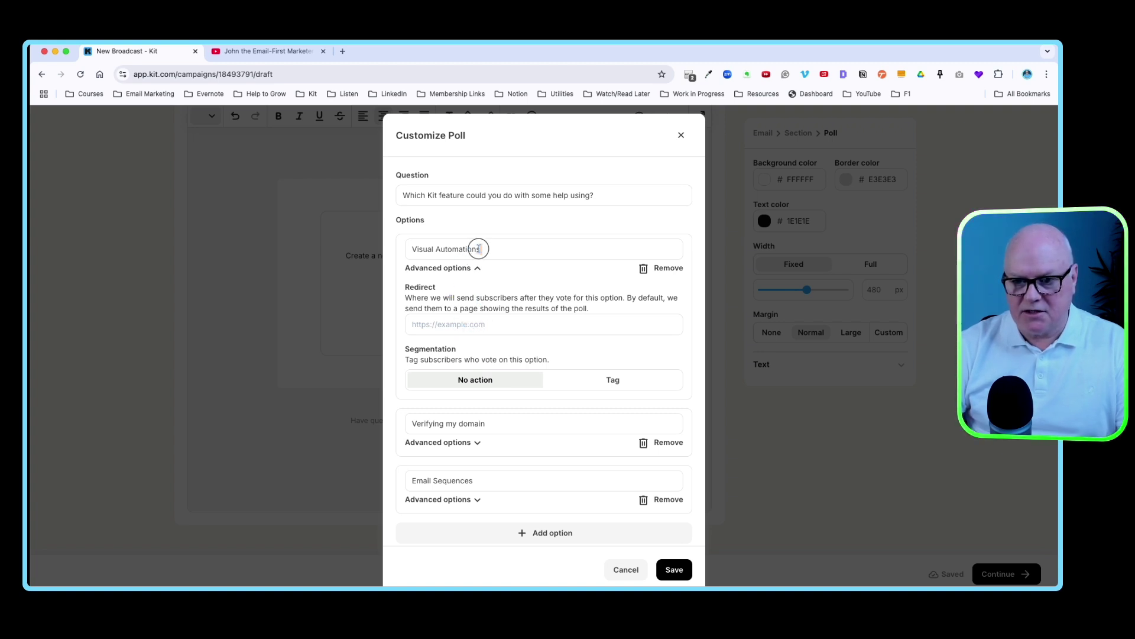
{"action": "left_click_drag", "start_coordinate": [478, 249], "coordinate": [404, 249]}
{"action": "left_click", "coordinate": [424, 251]}
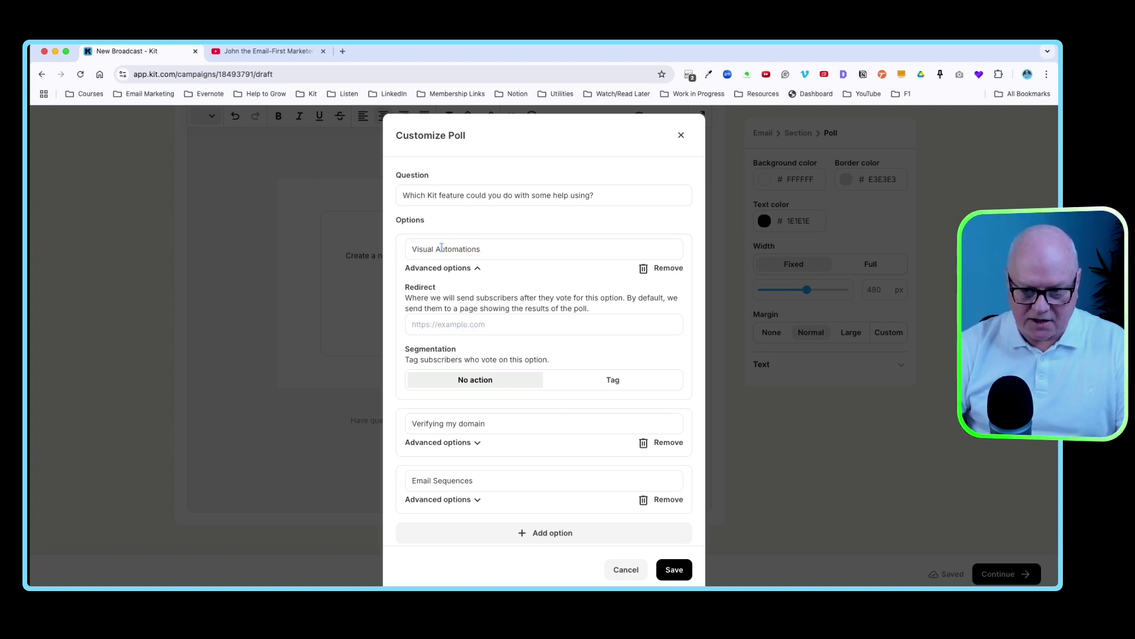
{"action": "left_click", "coordinate": [427, 322]}
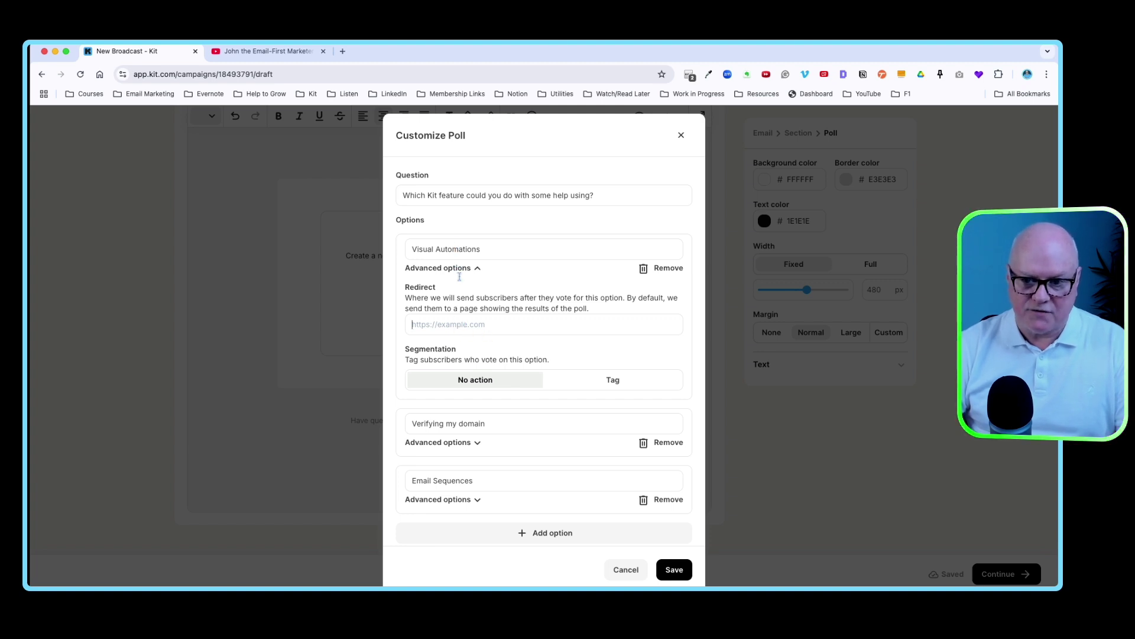
- Search the YouTube channel for 'visual automation' and copy that video's share link
{"action": "left_click", "coordinate": [249, 53]}
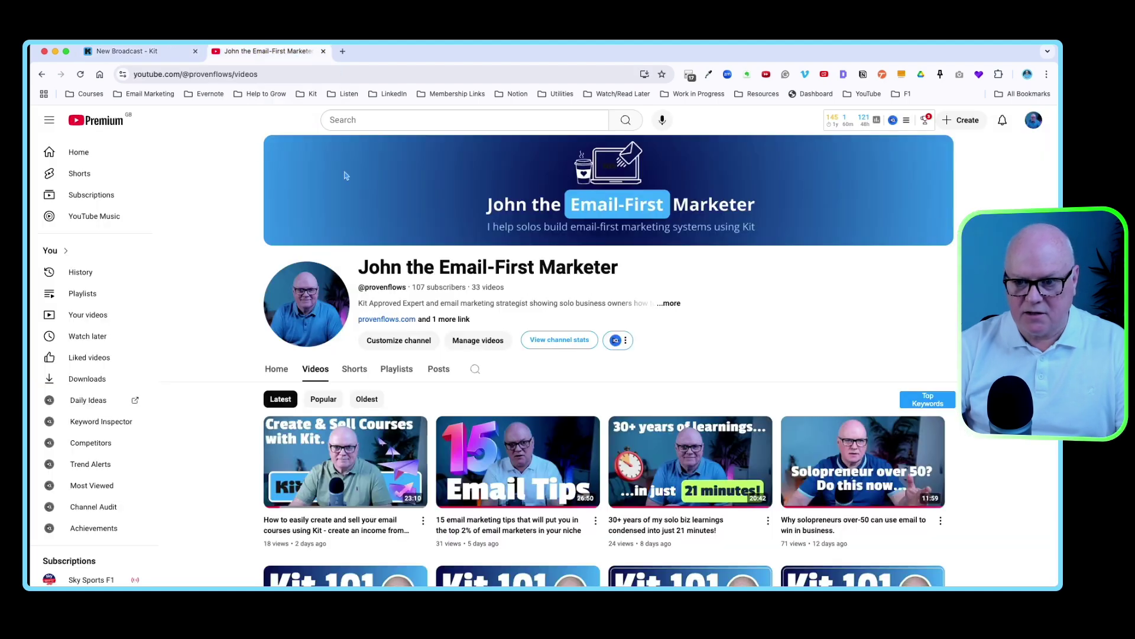
{"action": "left_click", "coordinate": [476, 372]}
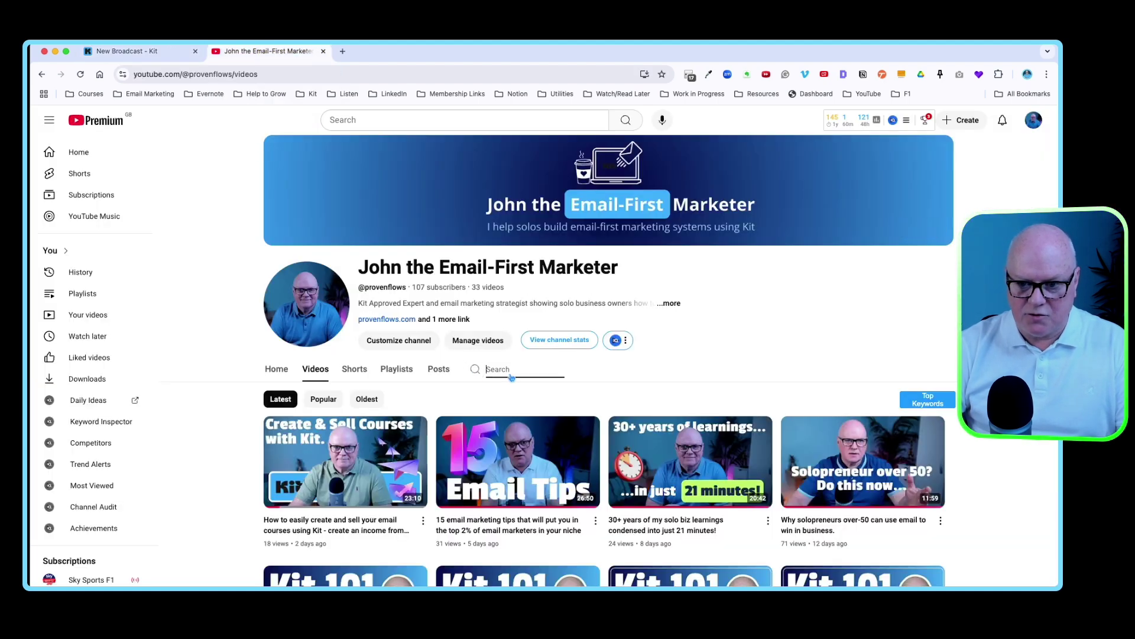
{"action": "type", "text": "visual automat"}
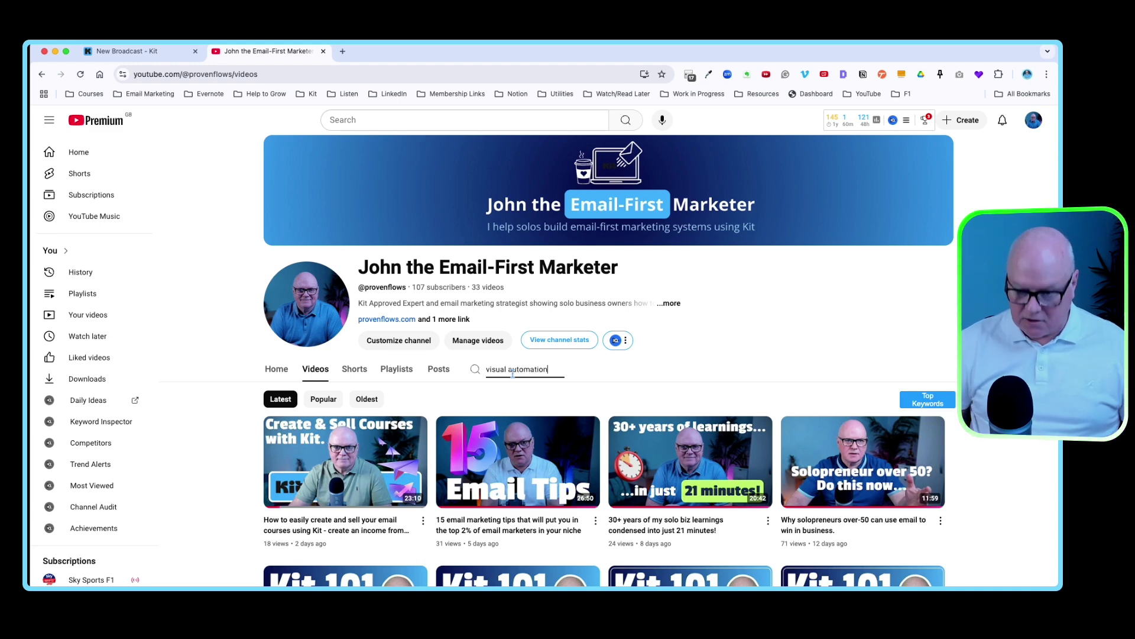
{"action": "type", "text": "ion"}
{"action": "key", "text": "Return"}
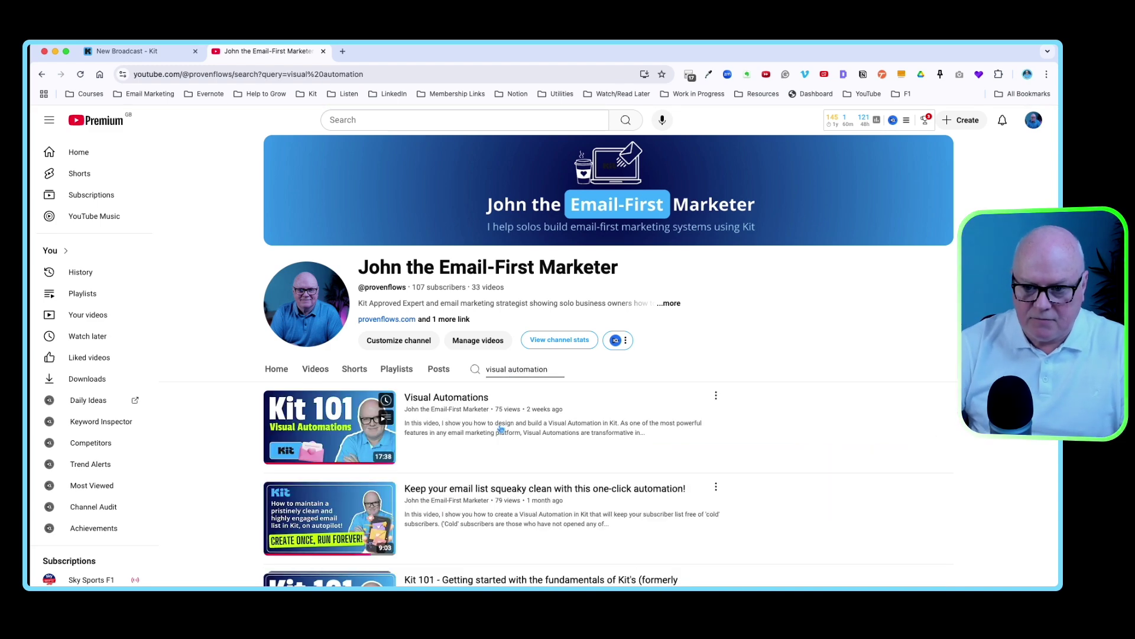
{"action": "left_click", "coordinate": [716, 395]}
{"action": "left_click", "coordinate": [736, 497]}
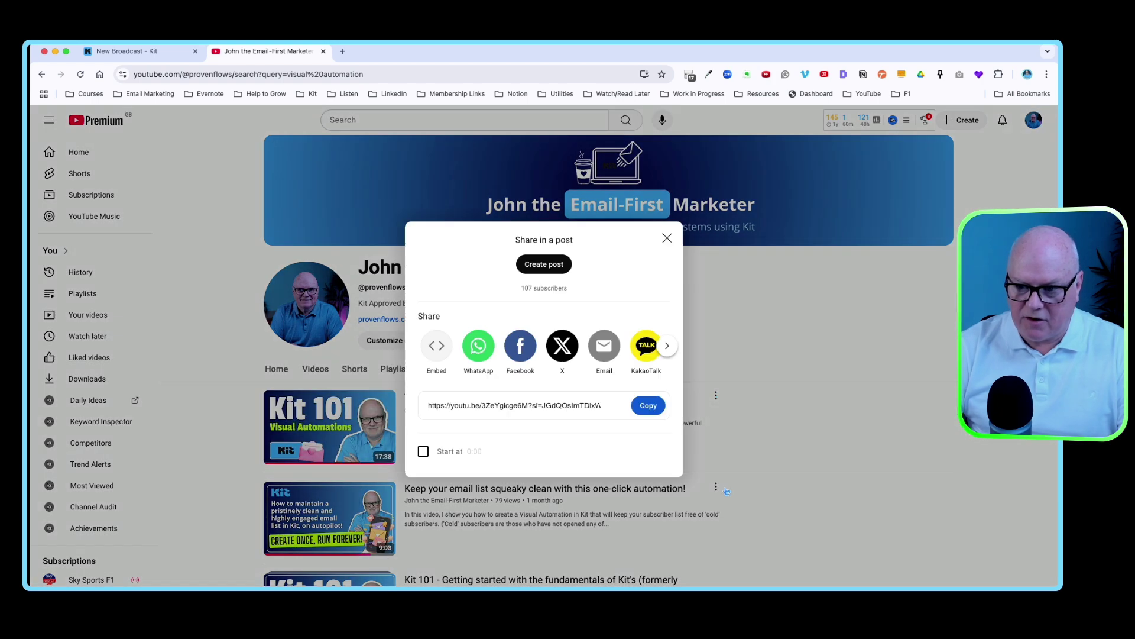
{"action": "left_click", "coordinate": [644, 408]}
{"action": "left_click", "coordinate": [127, 51]}
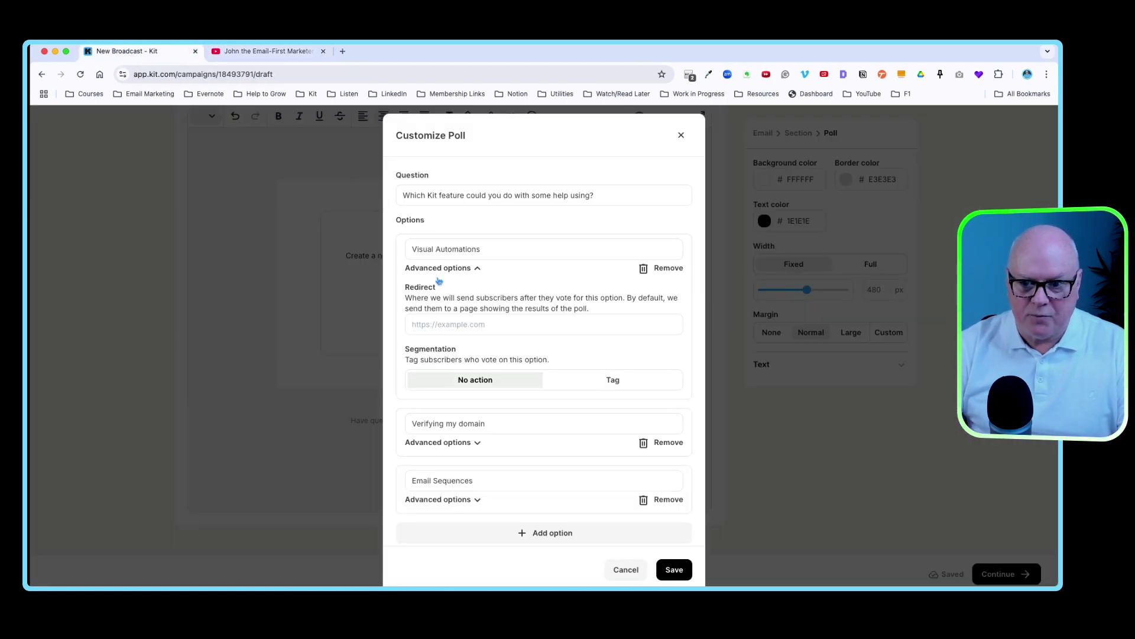
{"action": "left_click", "coordinate": [425, 327]}
- Paste the Visual Automations video link as that answer's redirect
{"action": "type", "text": "https://youtu.be/3ZeYgicge6M?si=JGdQOsImTDlxWRf3"}
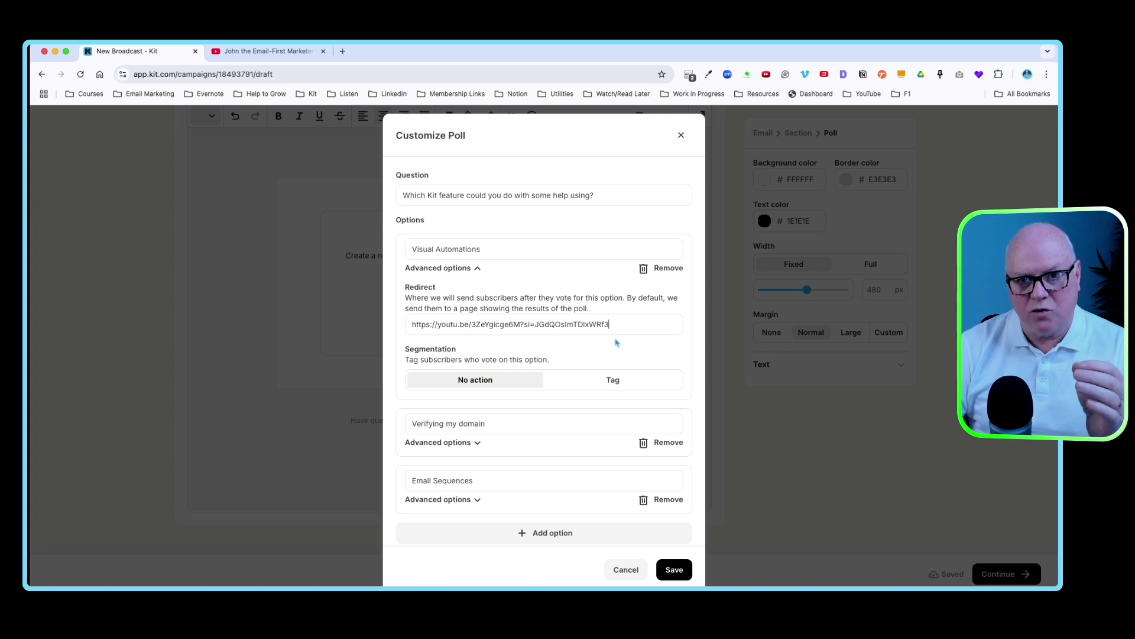
{"action": "scroll", "coordinate": [578, 371], "scroll_direction": "down", "scroll_amount": 2}
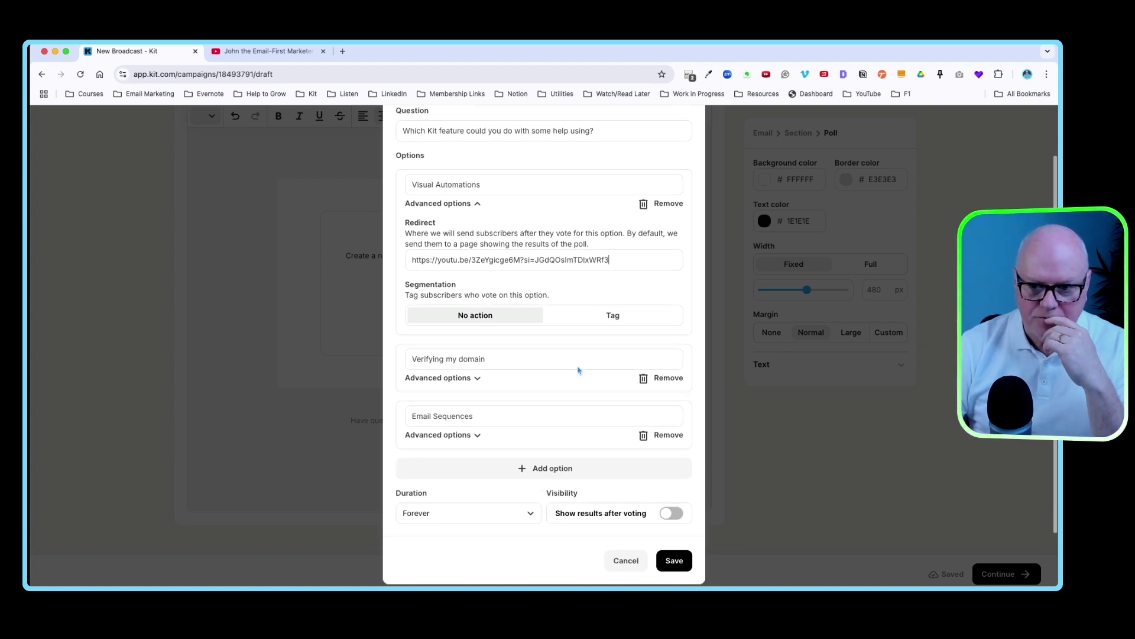
{"action": "scroll", "coordinate": [578, 370], "scroll_direction": "up", "scroll_amount": 1}
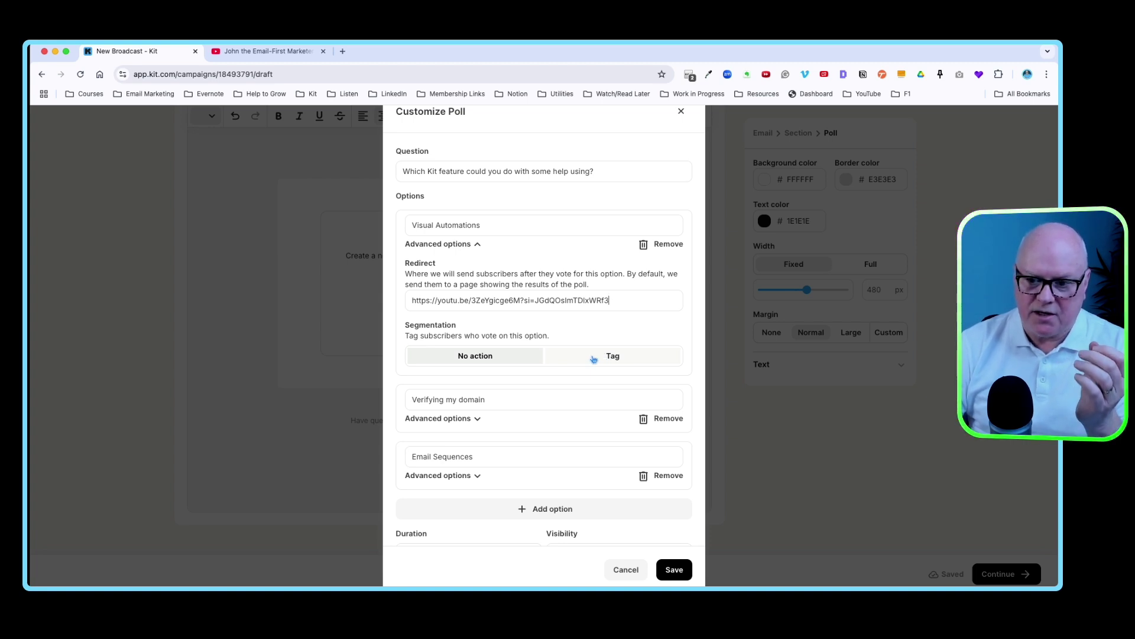
- Tag Visual Automations voters with a newly created 'Wants Help with VA' tag
{"action": "left_click", "coordinate": [594, 357]}
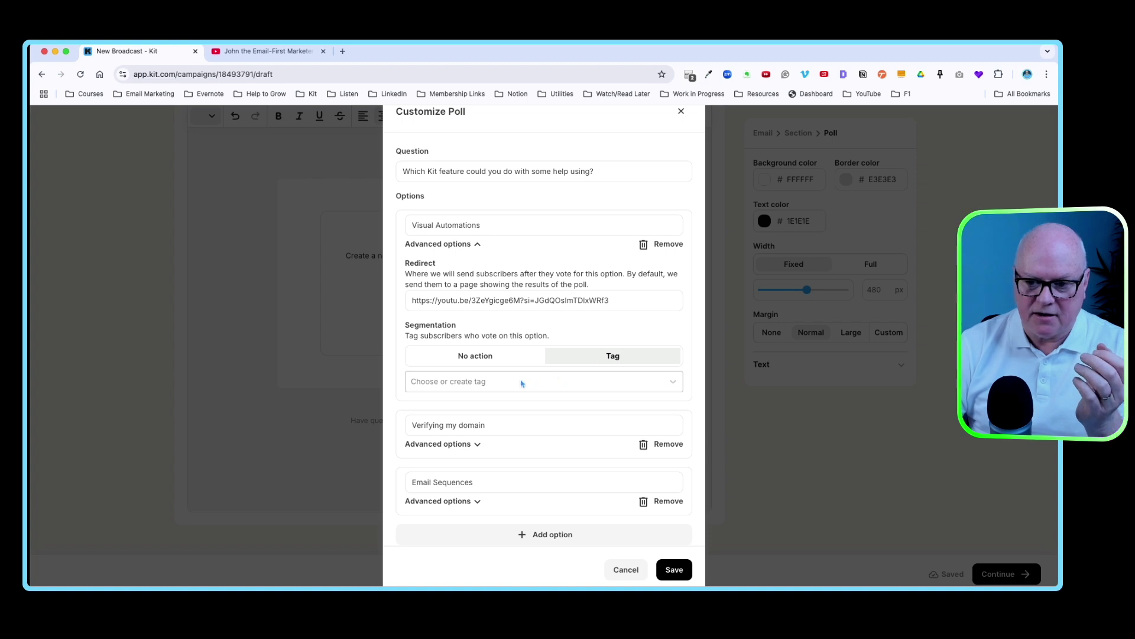
{"action": "left_click", "coordinate": [522, 382]}
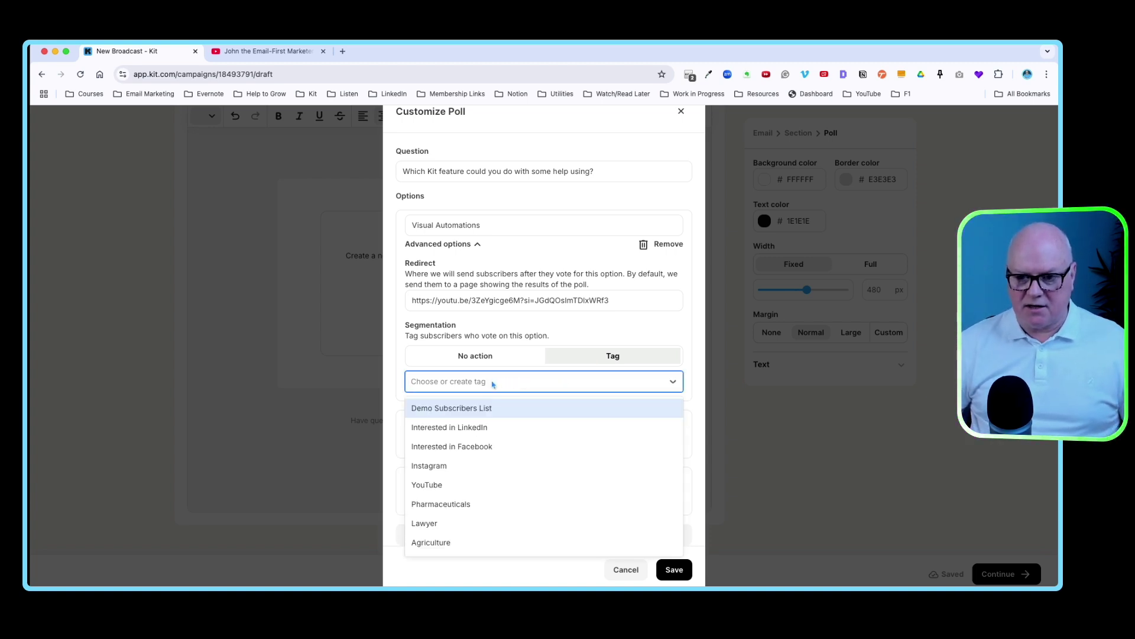
{"action": "type", "text": "Wants H"}
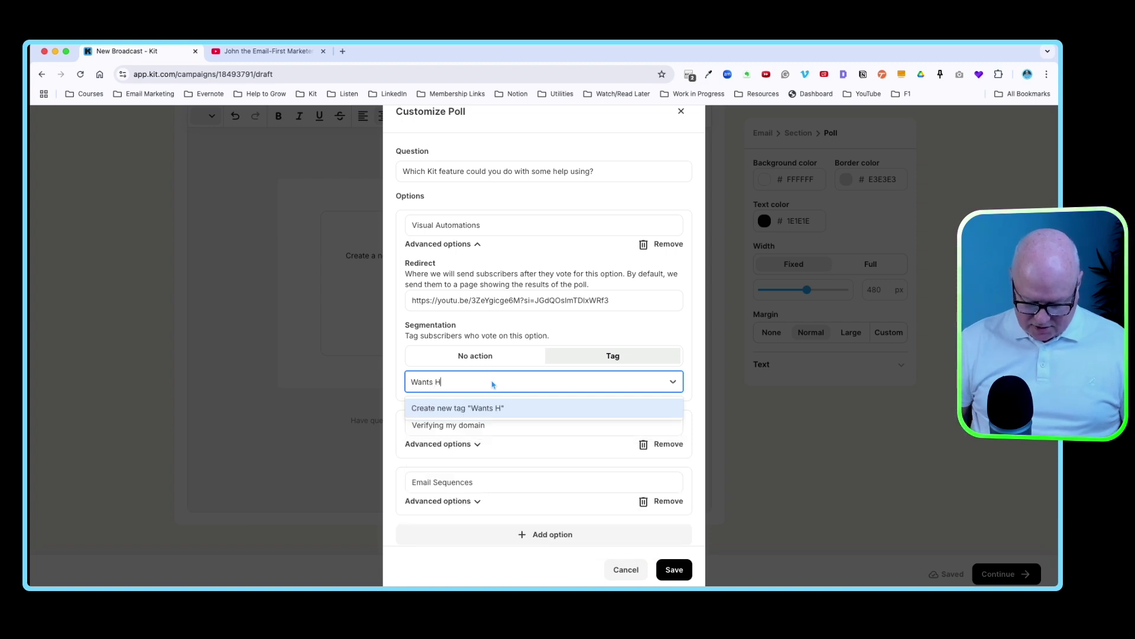
{"action": "type", "text": "elp with "}
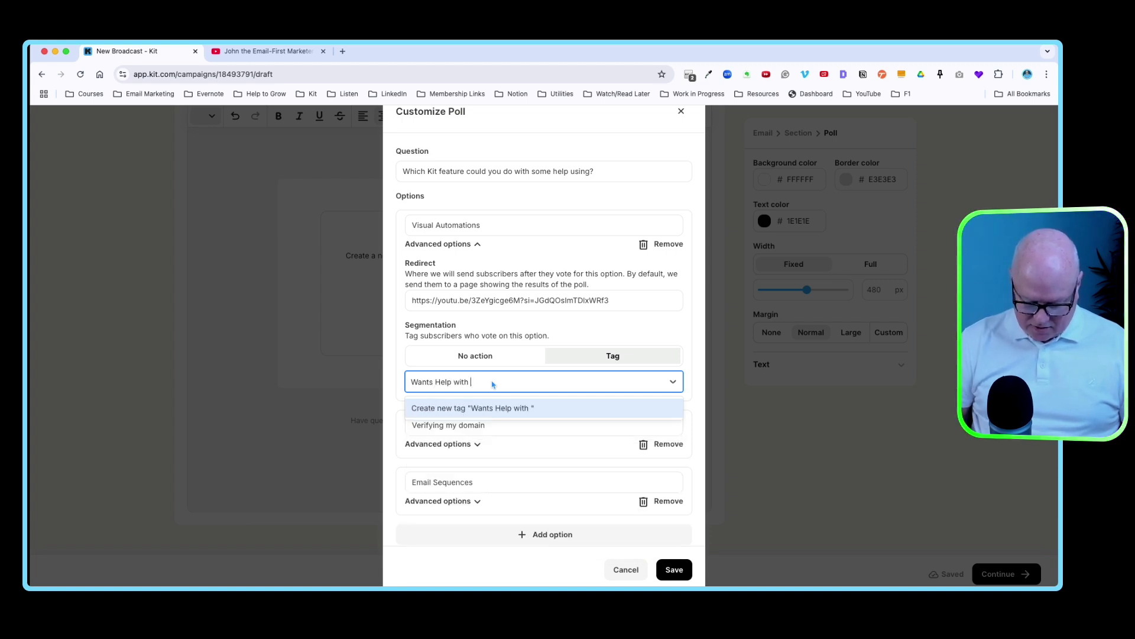
{"action": "type", "text": "VA"}
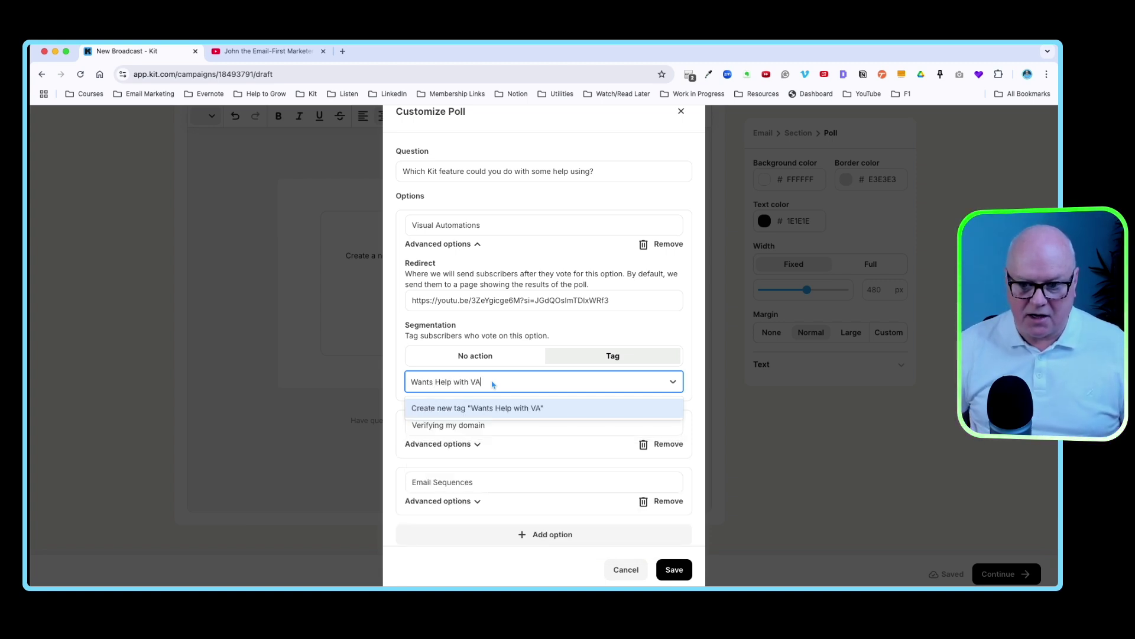
{"action": "left_click", "coordinate": [483, 416]}
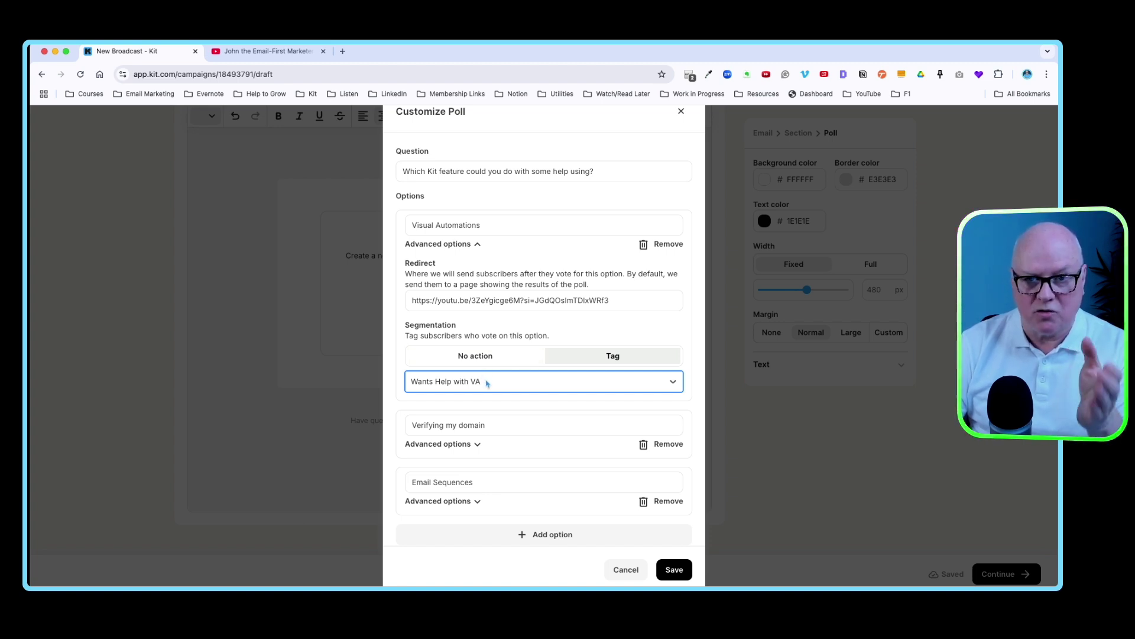
{"action": "scroll", "coordinate": [490, 383], "scroll_direction": "down", "scroll_amount": 2}
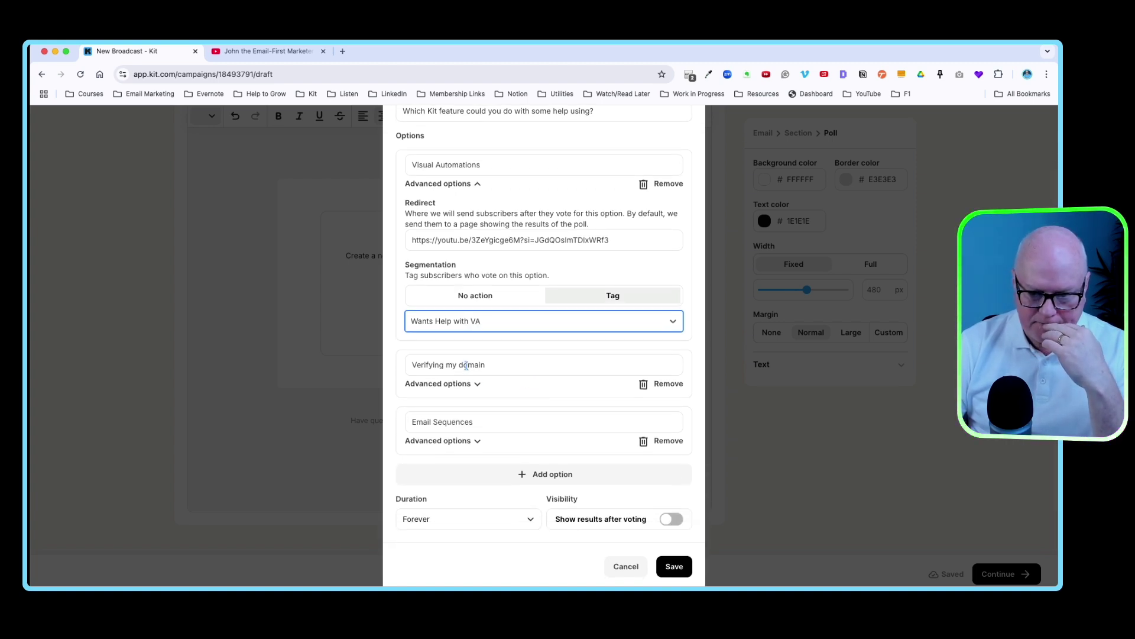
- Expand Verifying my domain's options, then copy the YouTube 'verify' video's share link
{"action": "left_click", "coordinate": [478, 382]}
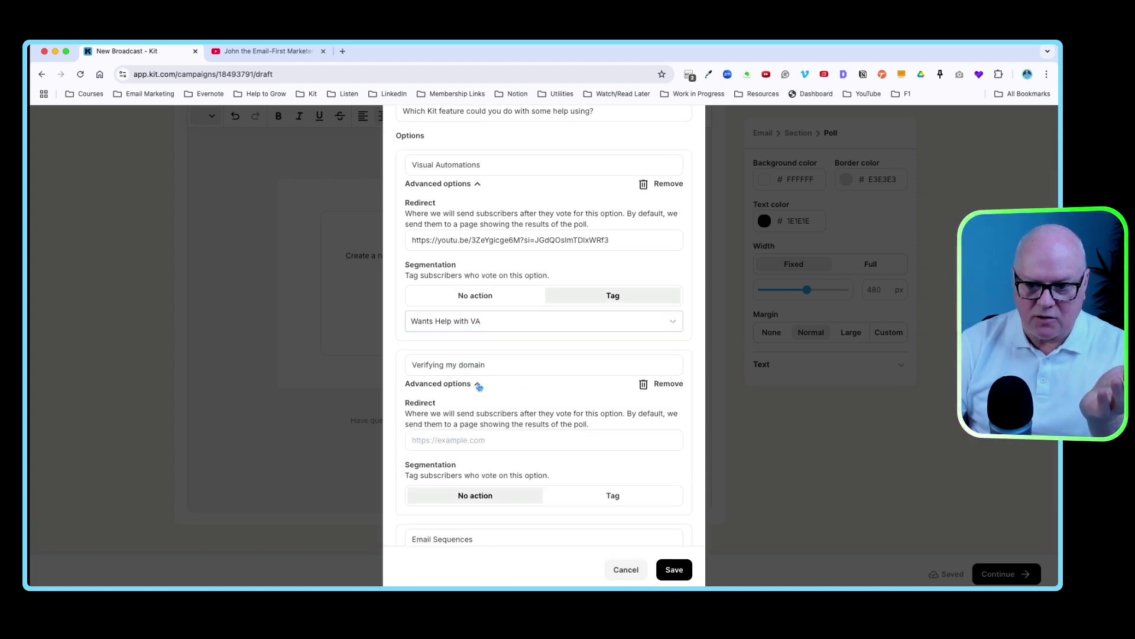
{"action": "left_click", "coordinate": [278, 52]}
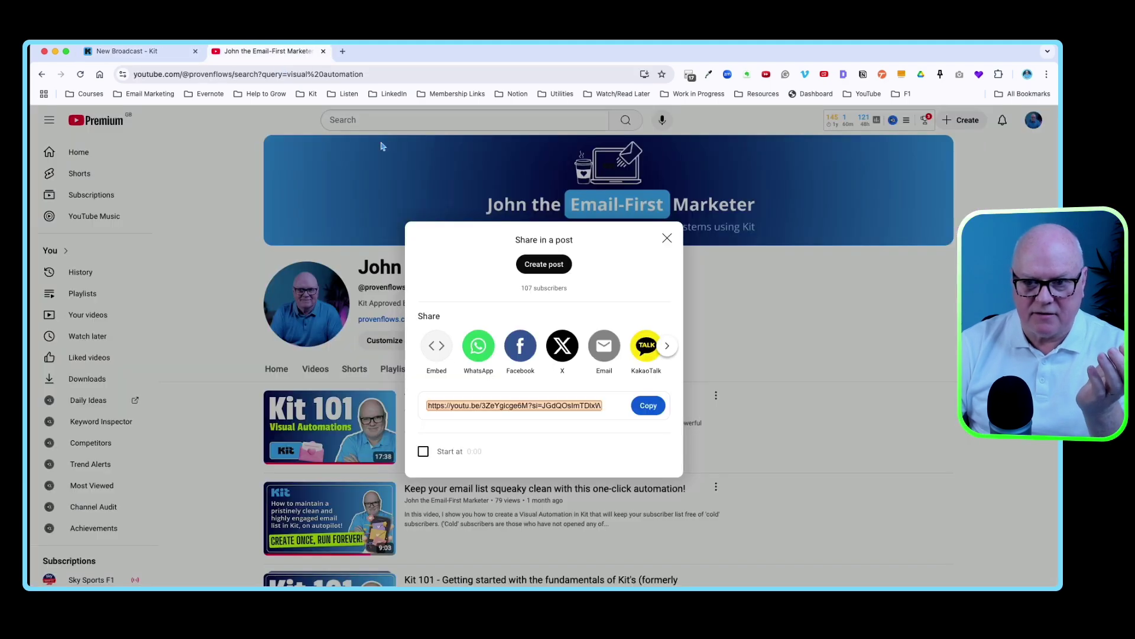
{"action": "left_click", "coordinate": [666, 239]}
{"action": "triple_click", "coordinate": [529, 366]}
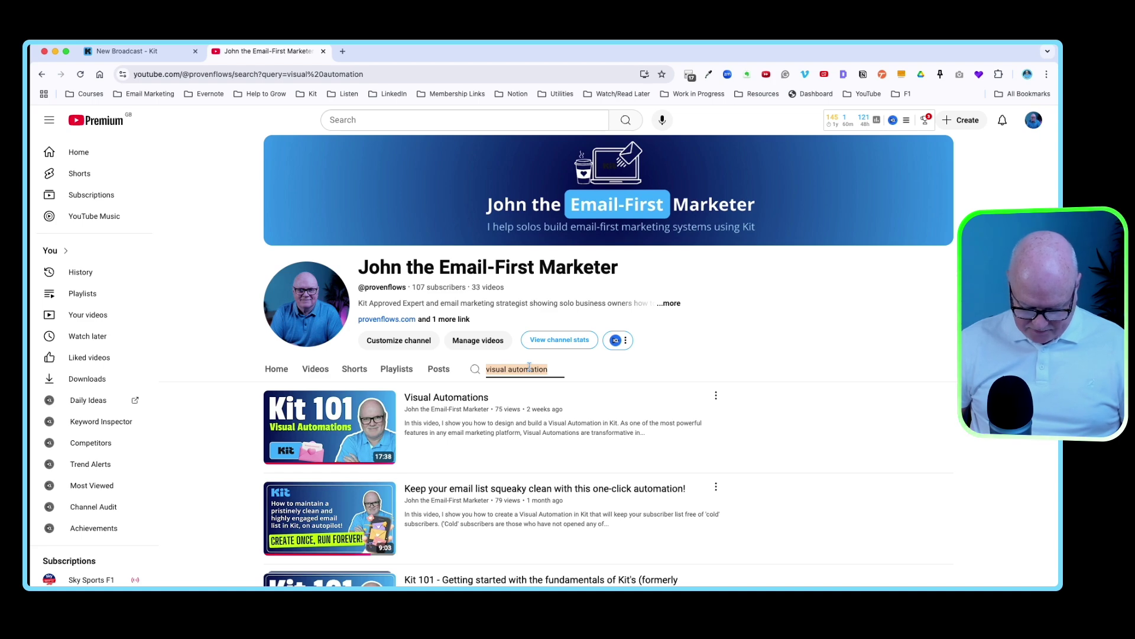
{"action": "type", "text": "verify"}
{"action": "key", "text": "Return"}
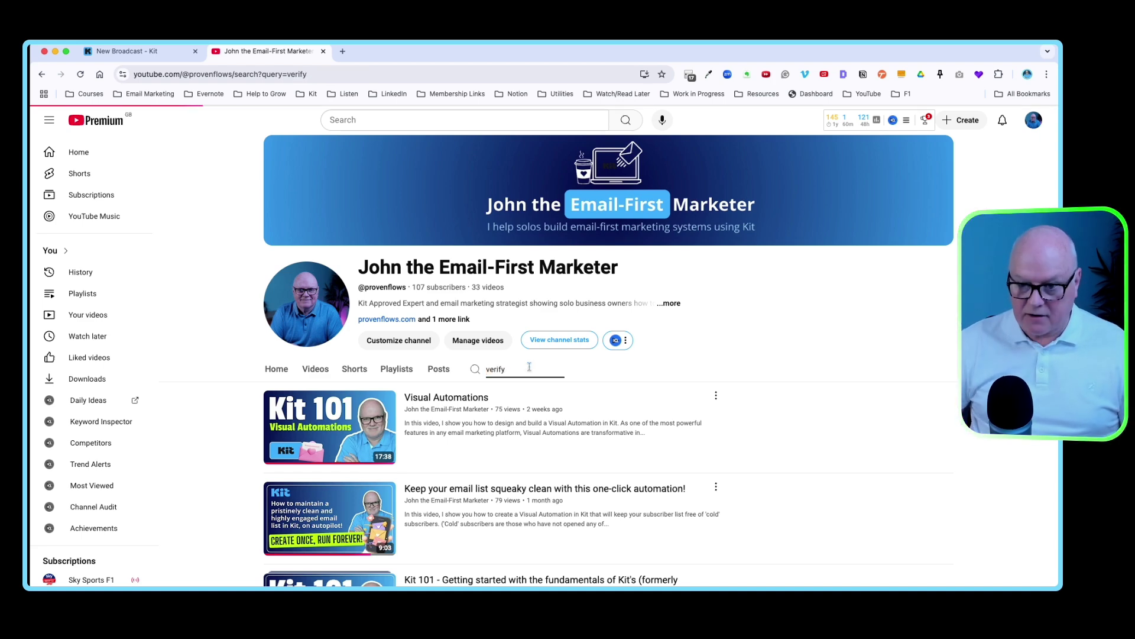
{"action": "left_click", "coordinate": [716, 395]}
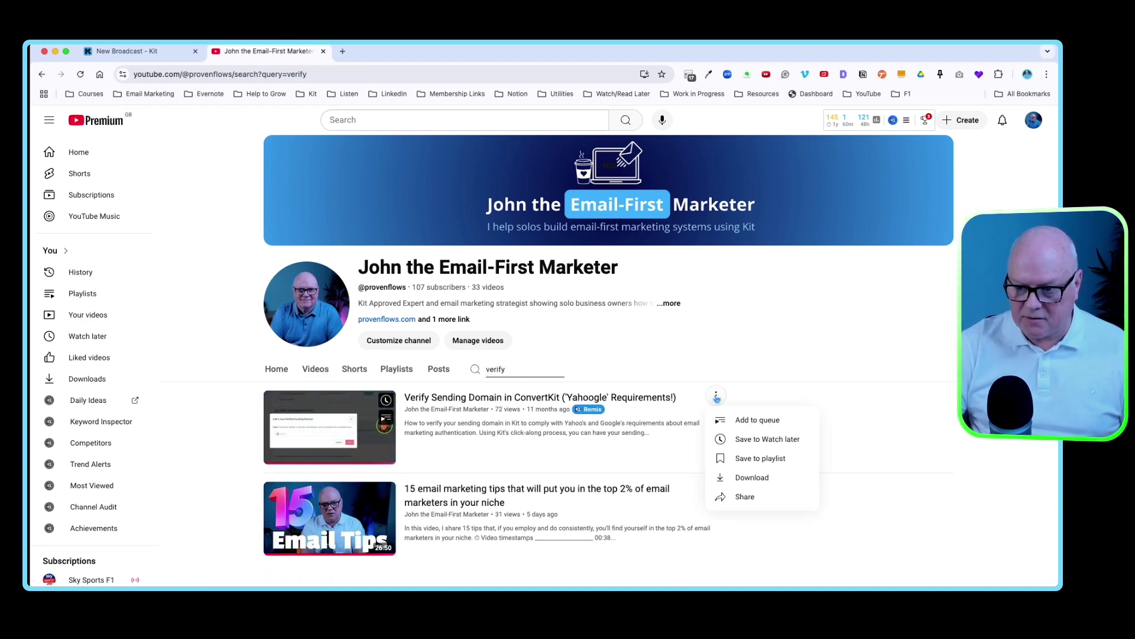
{"action": "left_click", "coordinate": [745, 496]}
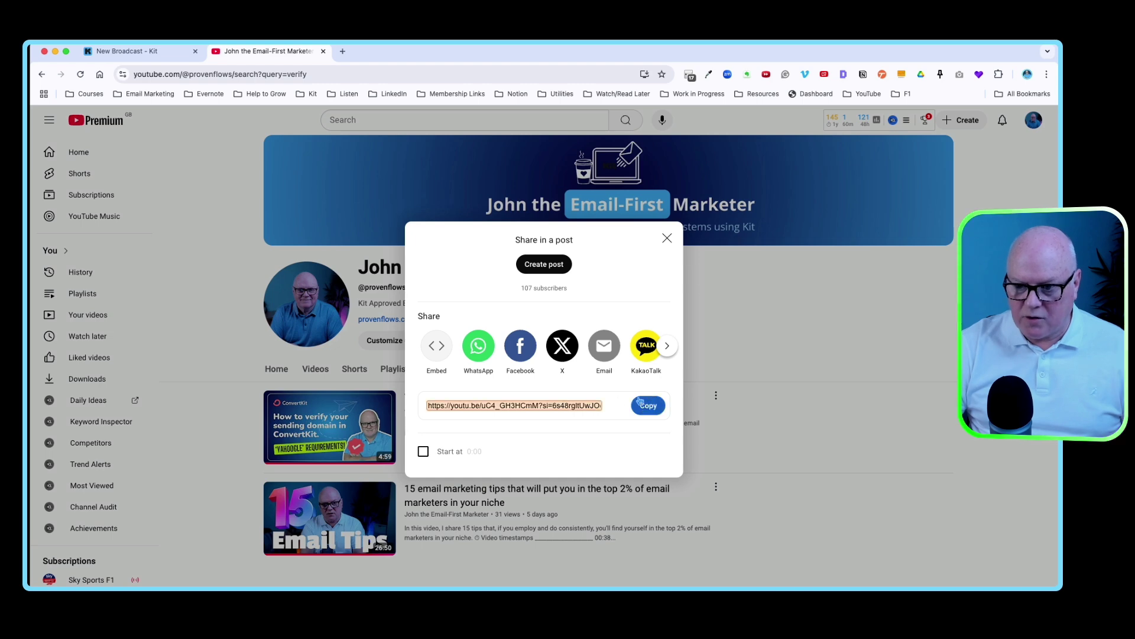
{"action": "left_click", "coordinate": [645, 405]}
- Paste the verify-domain video link as Verifying my domain's redirect
{"action": "key", "text": "super+1"}
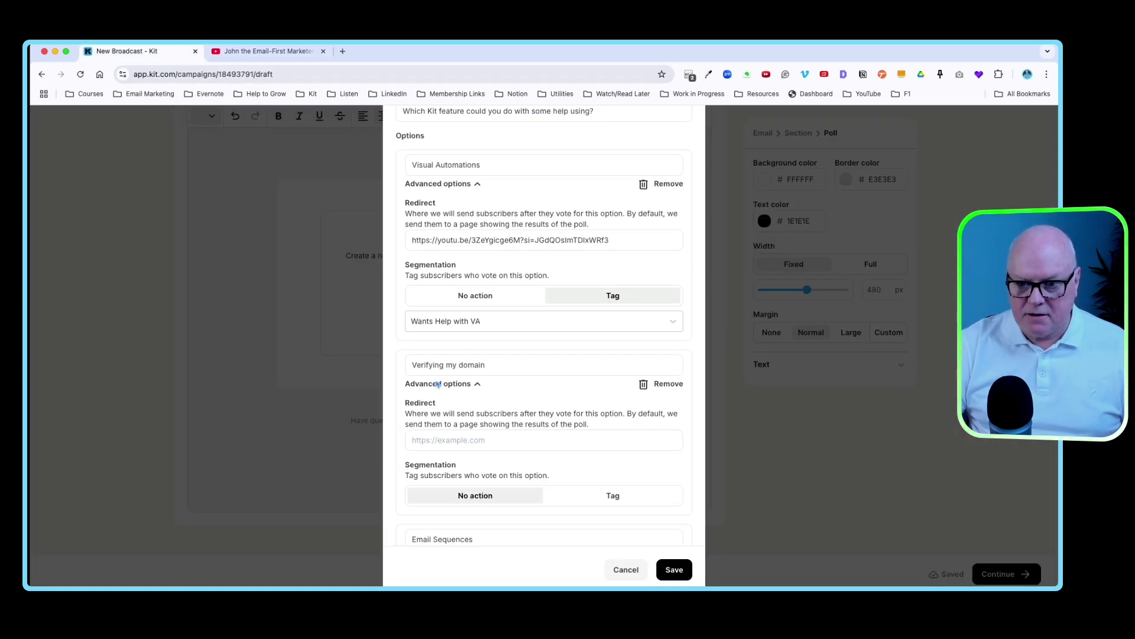
{"action": "left_click", "coordinate": [430, 440]}
{"action": "key", "text": "super+v"}
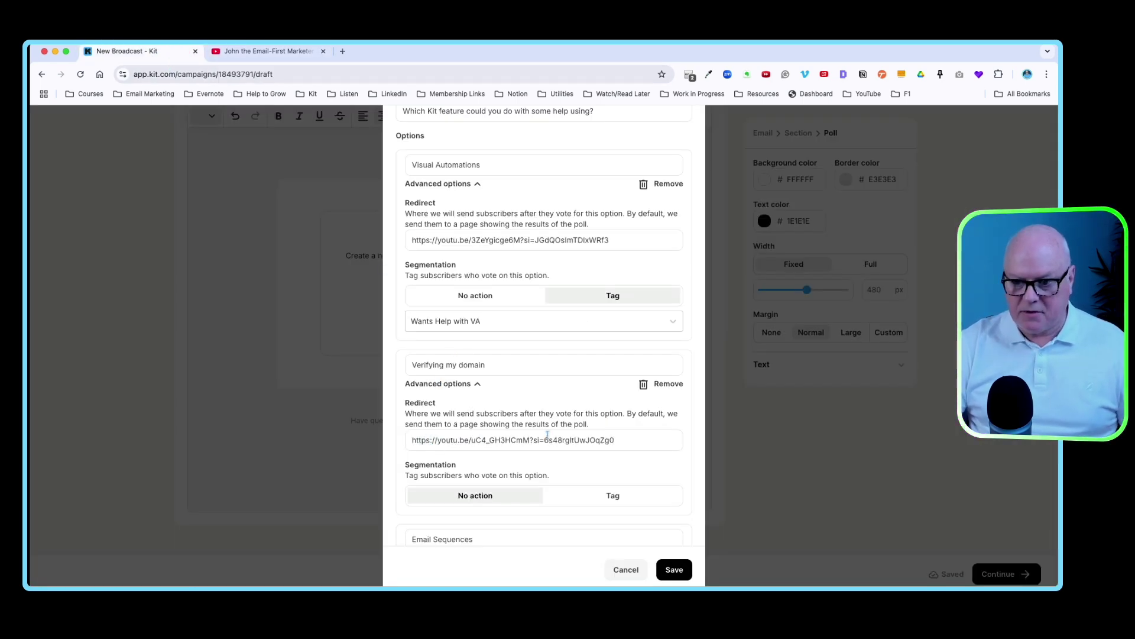
{"action": "scroll", "coordinate": [548, 435], "scroll_direction": "down", "scroll_amount": 3}
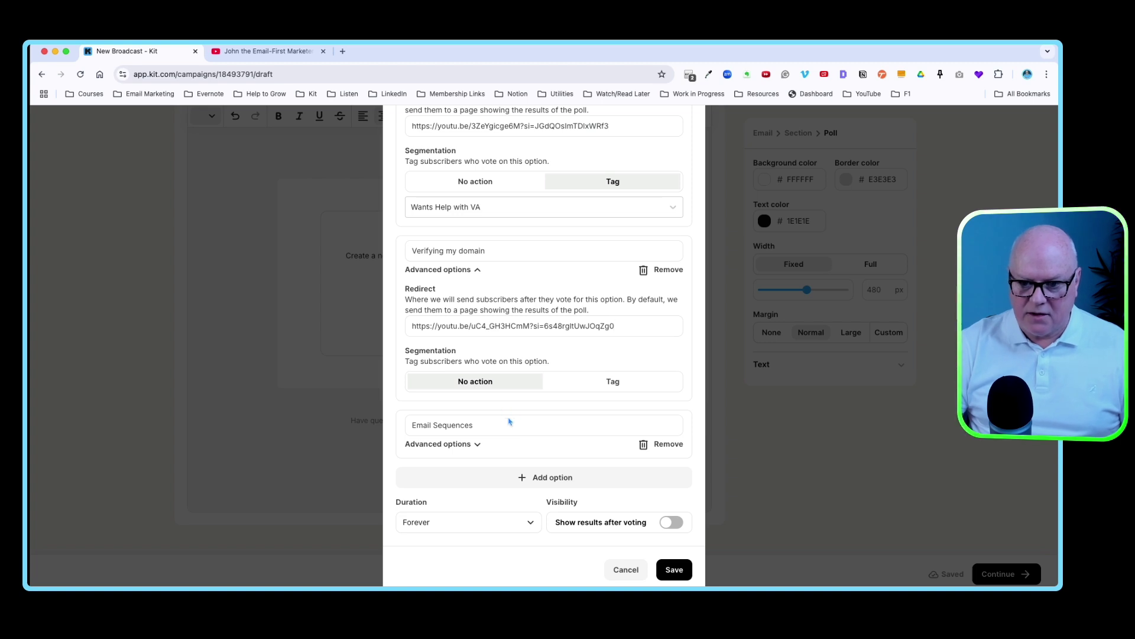
- Expand Email Sequences' options and copy the YouTube 'seq' search result's share link
{"action": "left_click", "coordinate": [476, 445]}
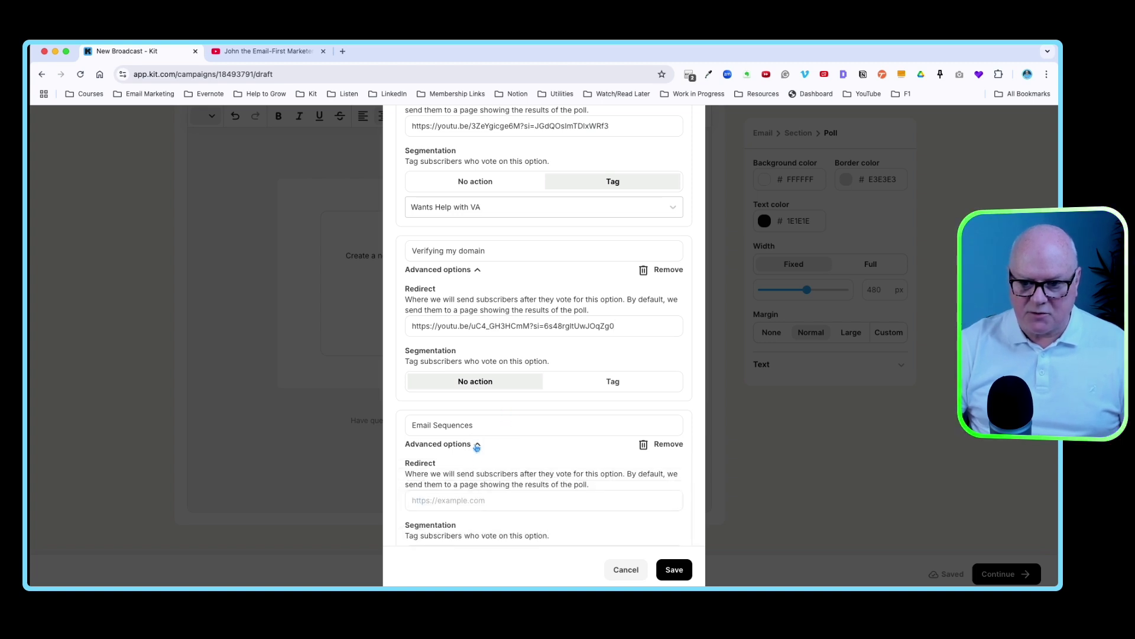
{"action": "left_click", "coordinate": [267, 51]}
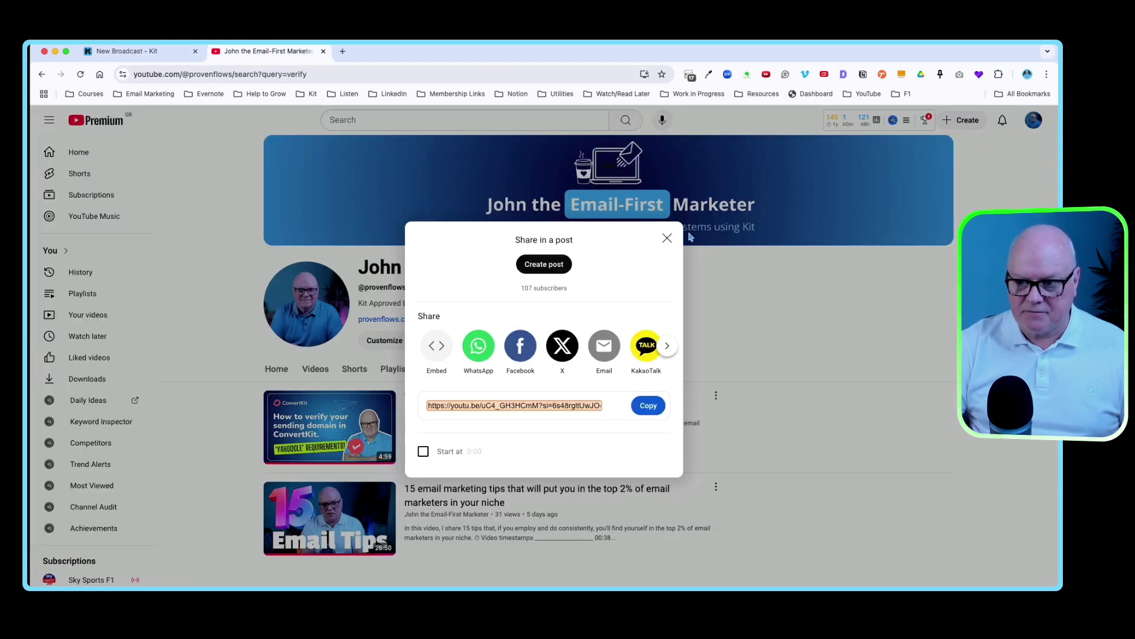
{"action": "left_click", "coordinate": [667, 238]}
{"action": "double_click", "coordinate": [491, 368]}
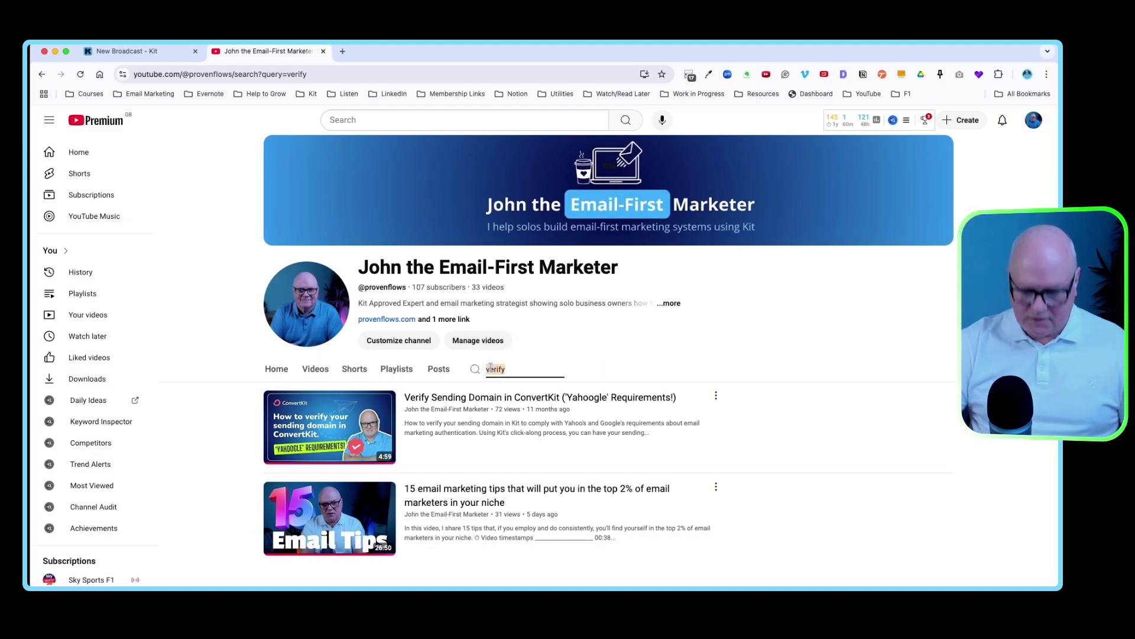
{"action": "type", "text": "sequences"}
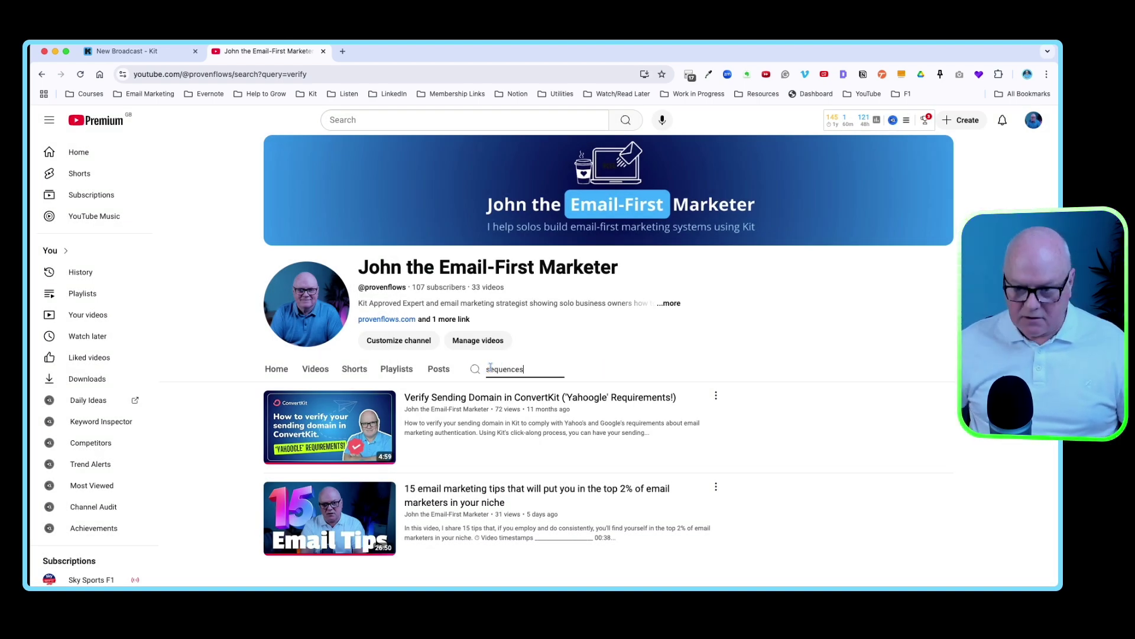
{"action": "key", "text": "Return"}
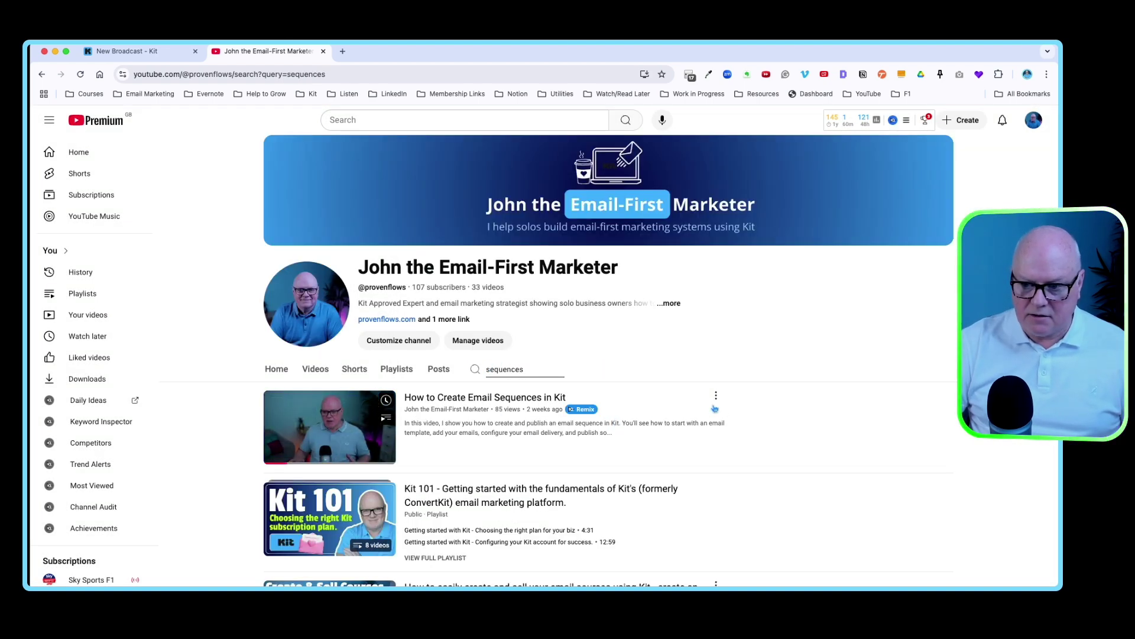
{"action": "left_click", "coordinate": [715, 395]}
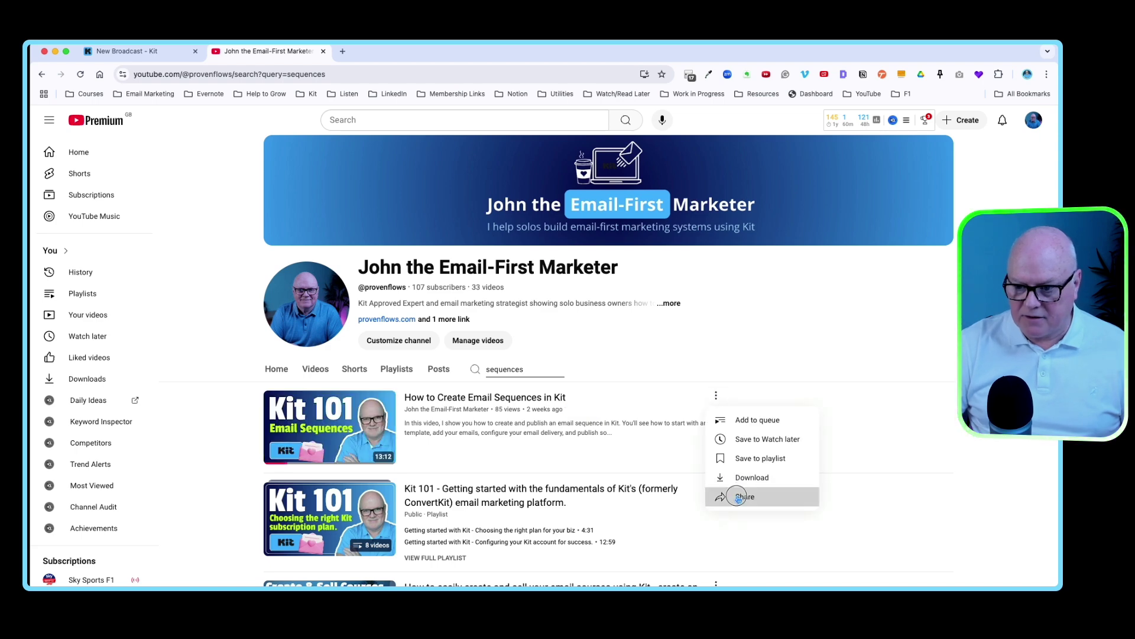
{"action": "left_click", "coordinate": [738, 496]}
{"action": "left_click", "coordinate": [648, 405]}
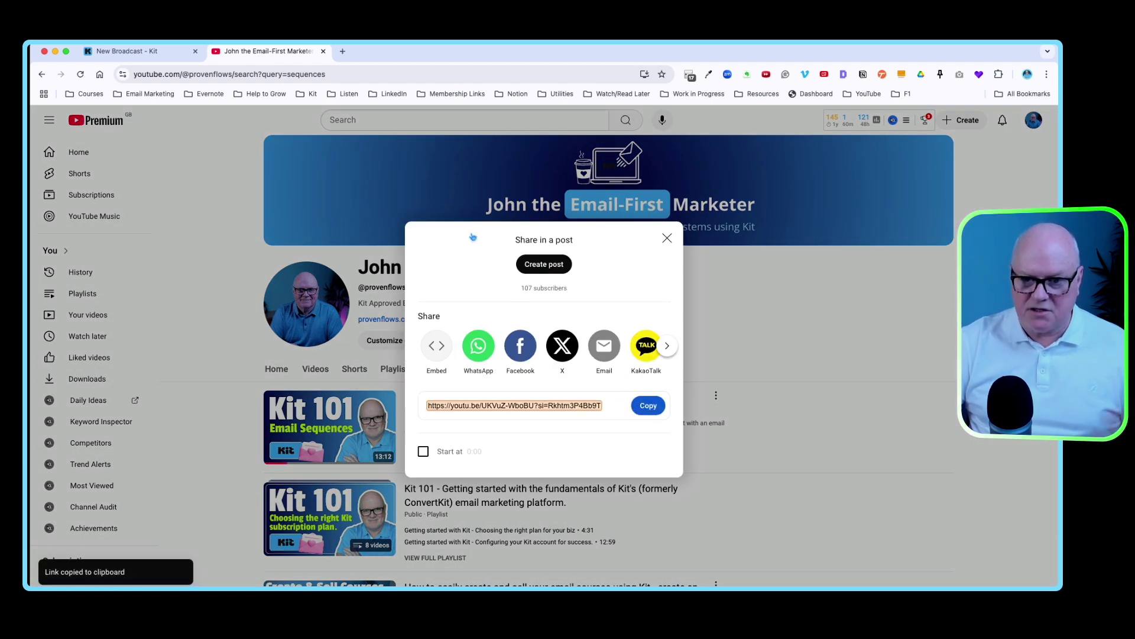
{"action": "left_click", "coordinate": [155, 52]}
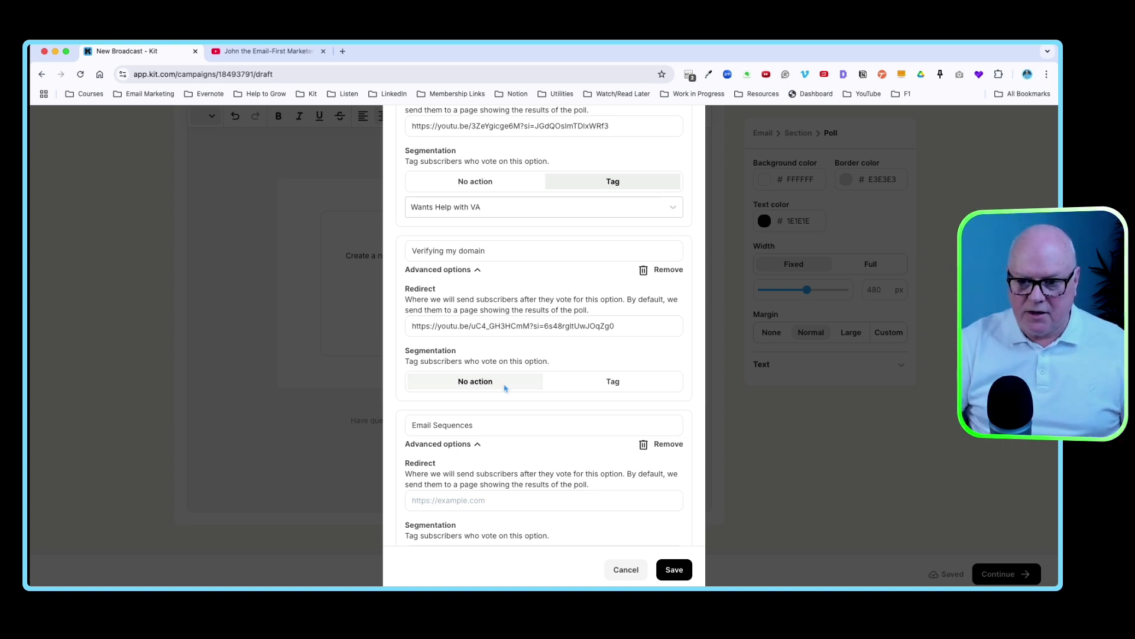
{"action": "left_click", "coordinate": [435, 499]}
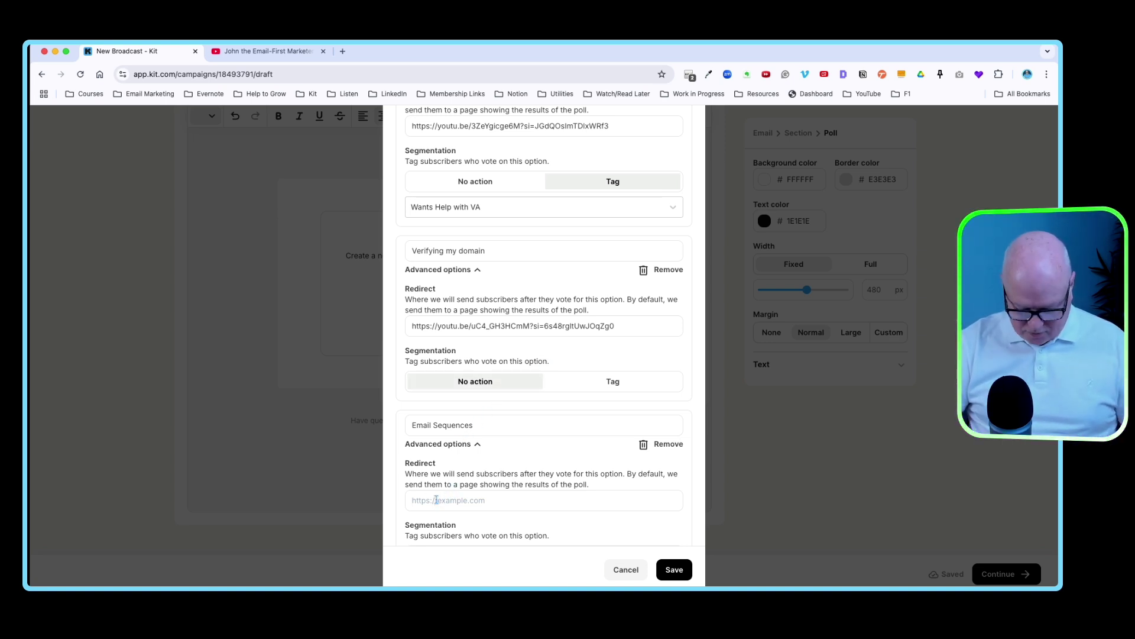
- Paste the link as Email Sequences' redirect and load provenflows.com in a new tab
{"action": "key", "text": "super+v"}
{"action": "left_click", "coordinate": [342, 51]}
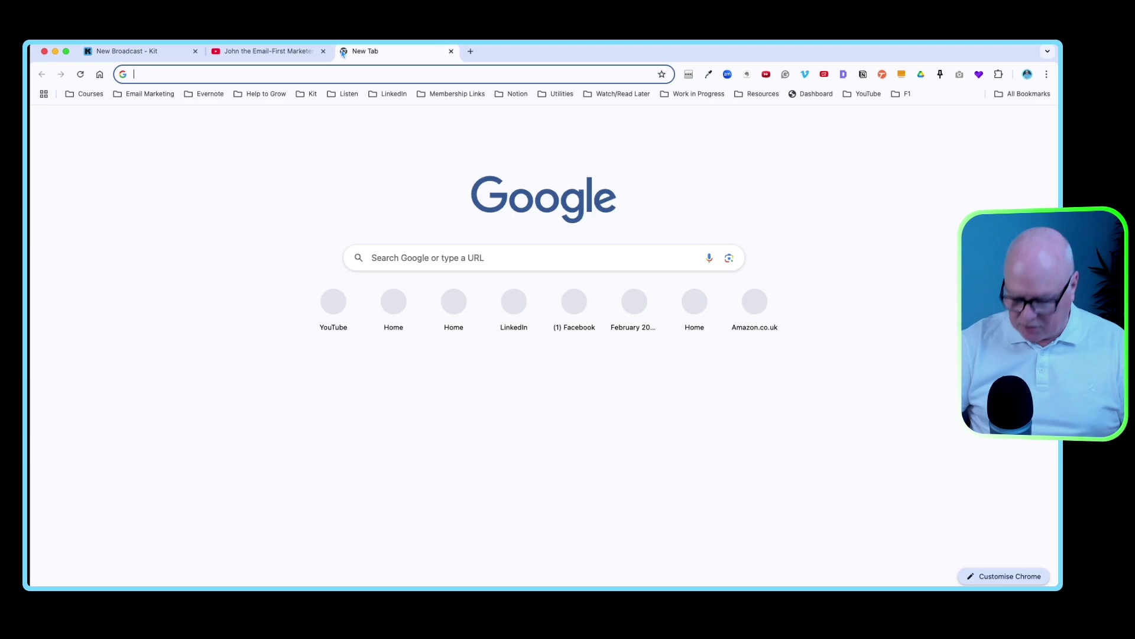
{"action": "type", "text": "provenflows.com"}
{"action": "key", "text": "Return"}
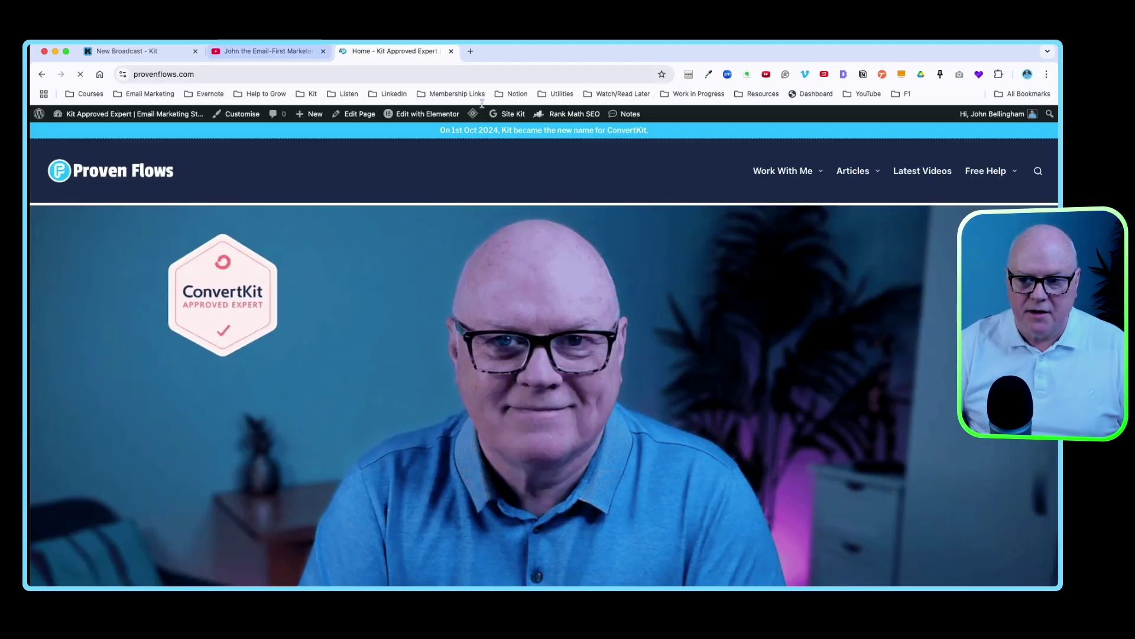
- Search Proven Flows articles for 'verify' and open the sending-domain verification article
{"action": "left_click", "coordinate": [847, 172]}
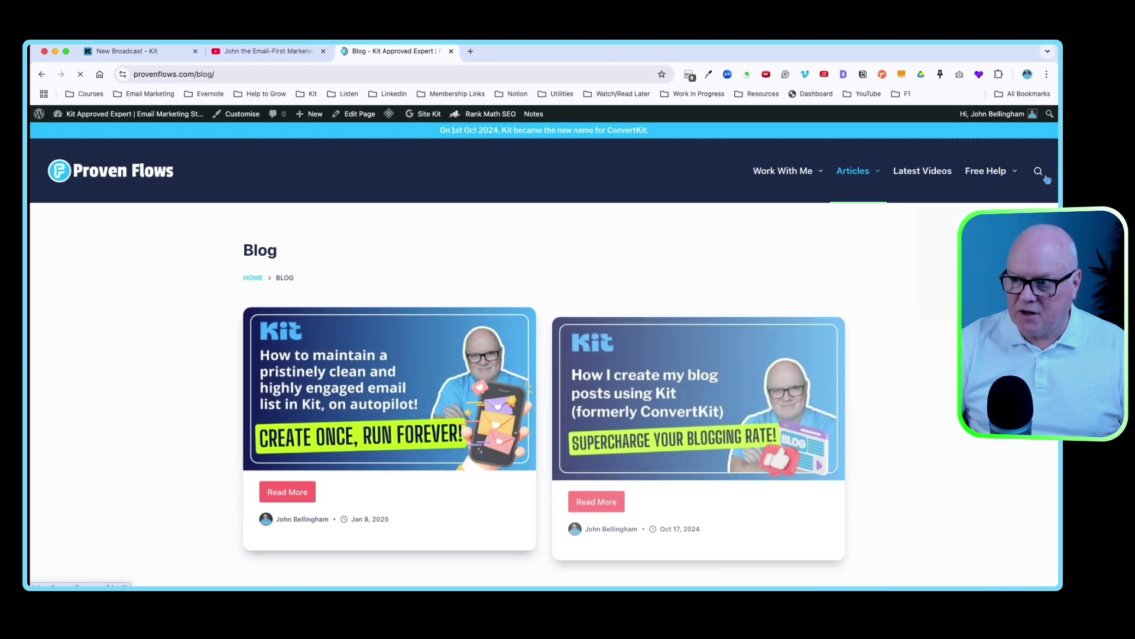
{"action": "left_click", "coordinate": [1039, 171]}
{"action": "type", "text": "verify"}
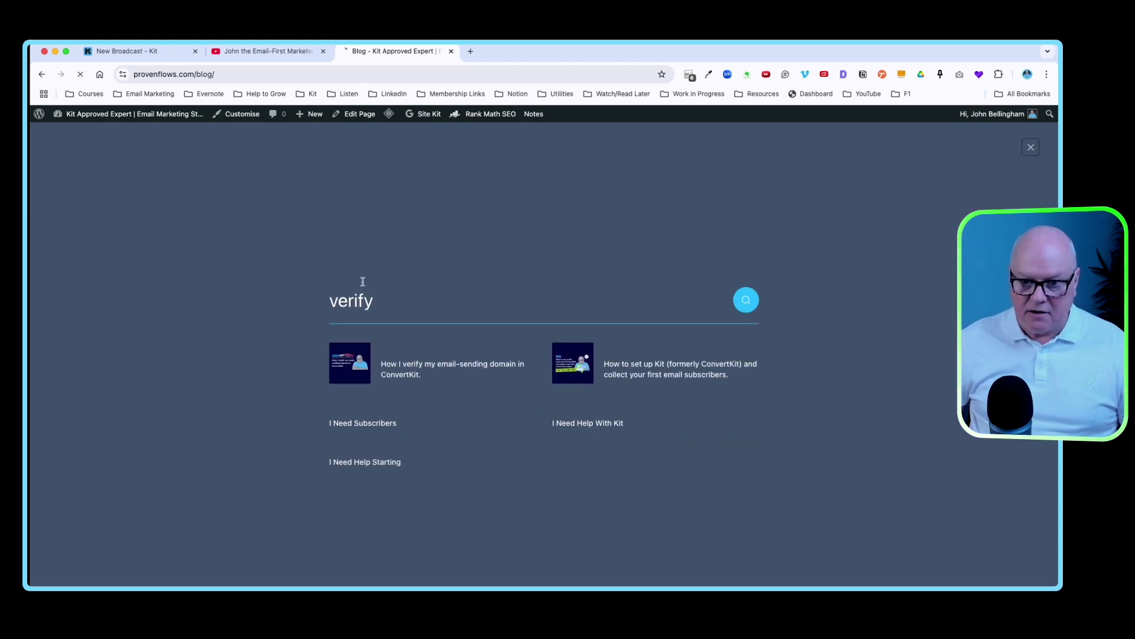
{"action": "key", "text": "Return"}
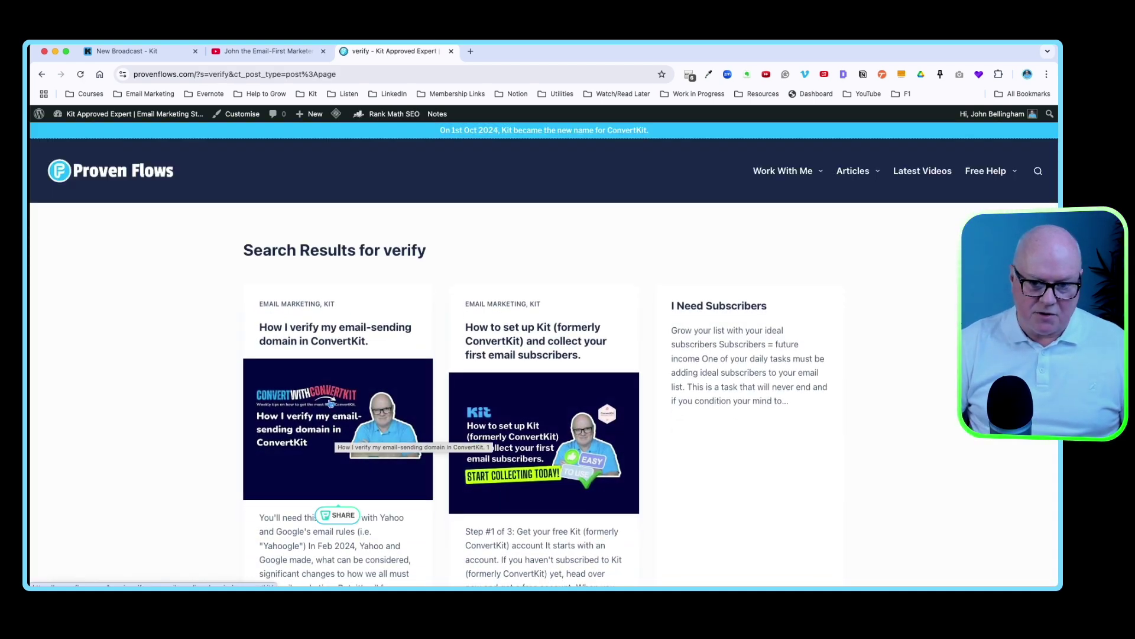
{"action": "left_click", "coordinate": [315, 342]}
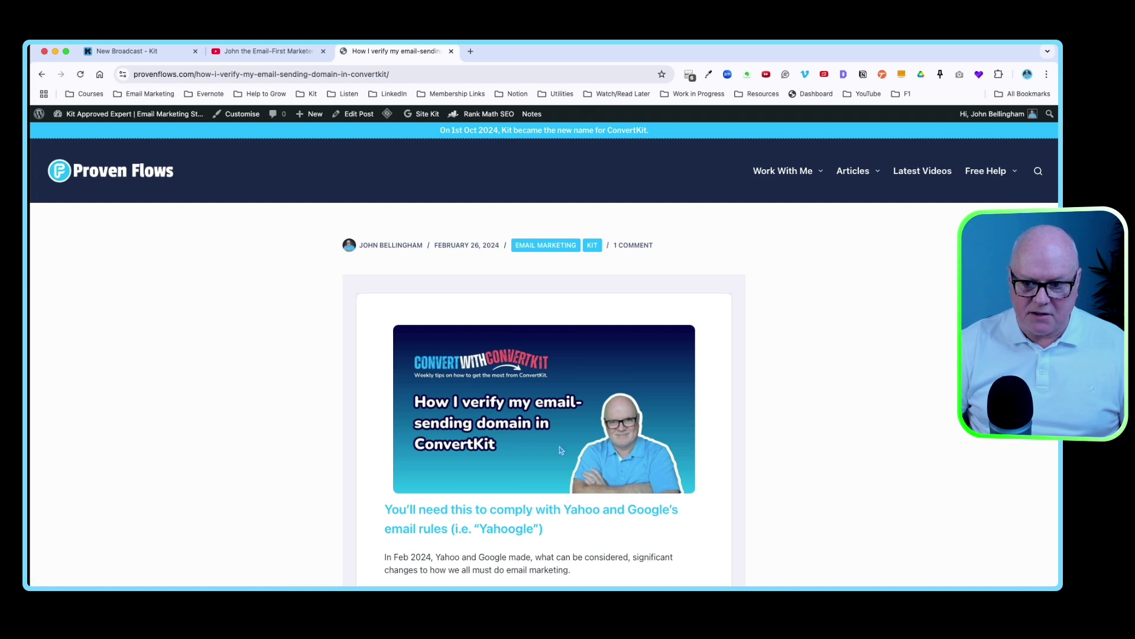
{"action": "left_click", "coordinate": [345, 74]}
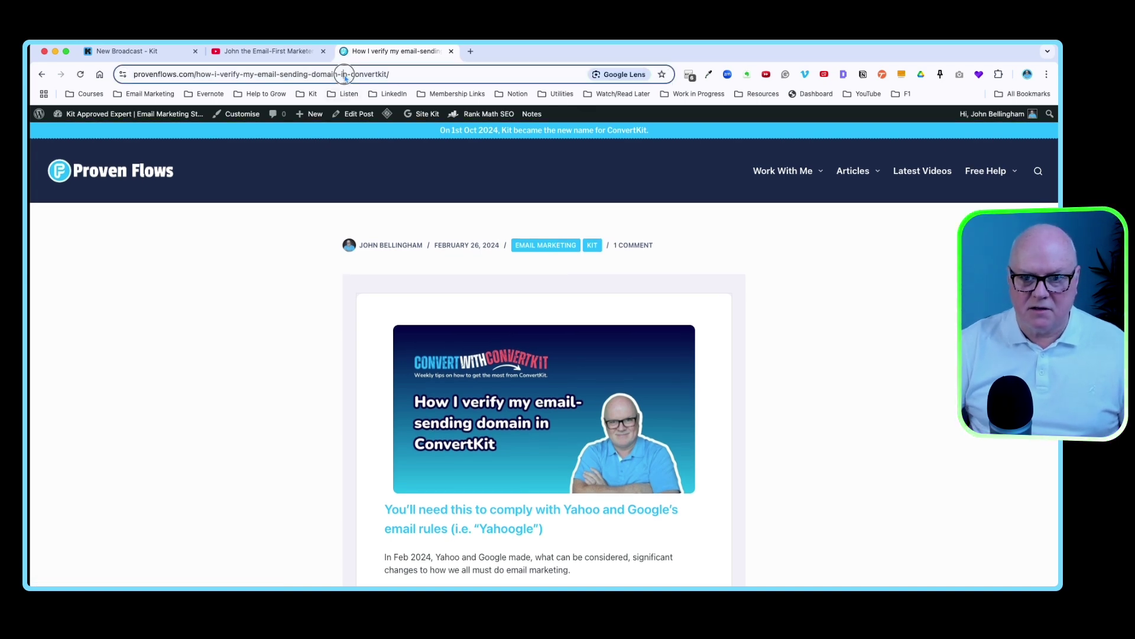
- Back in Kit, check the Verifying my domain redirect link
{"action": "left_click", "coordinate": [124, 51]}
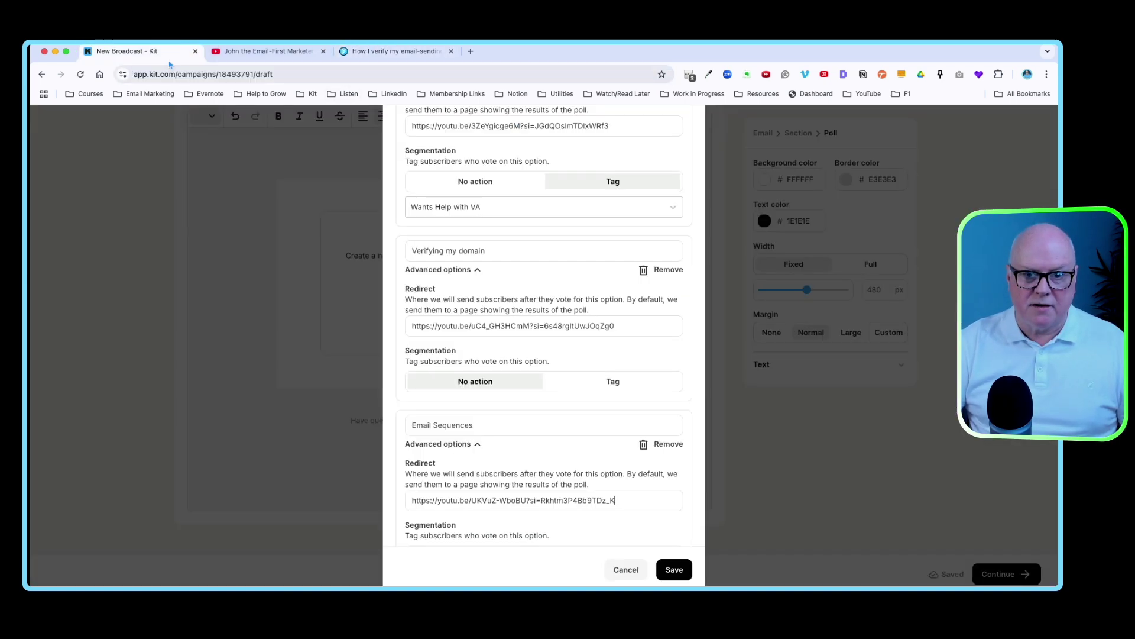
{"action": "scroll", "coordinate": [525, 353], "scroll_direction": "up", "scroll_amount": 4}
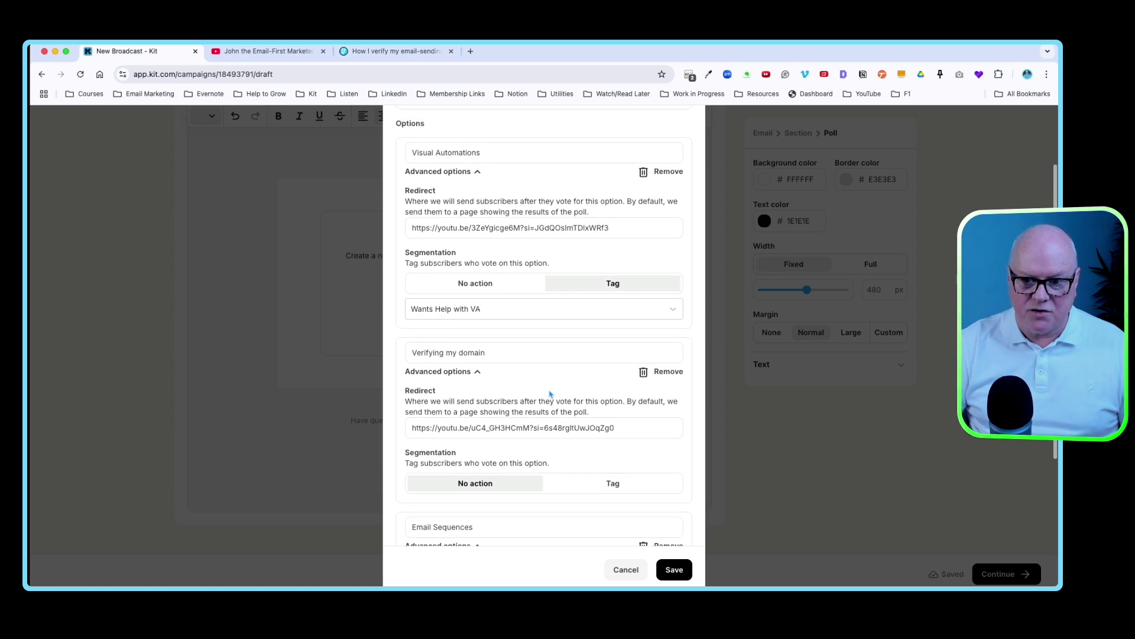
{"action": "triple_click", "coordinate": [467, 427]}
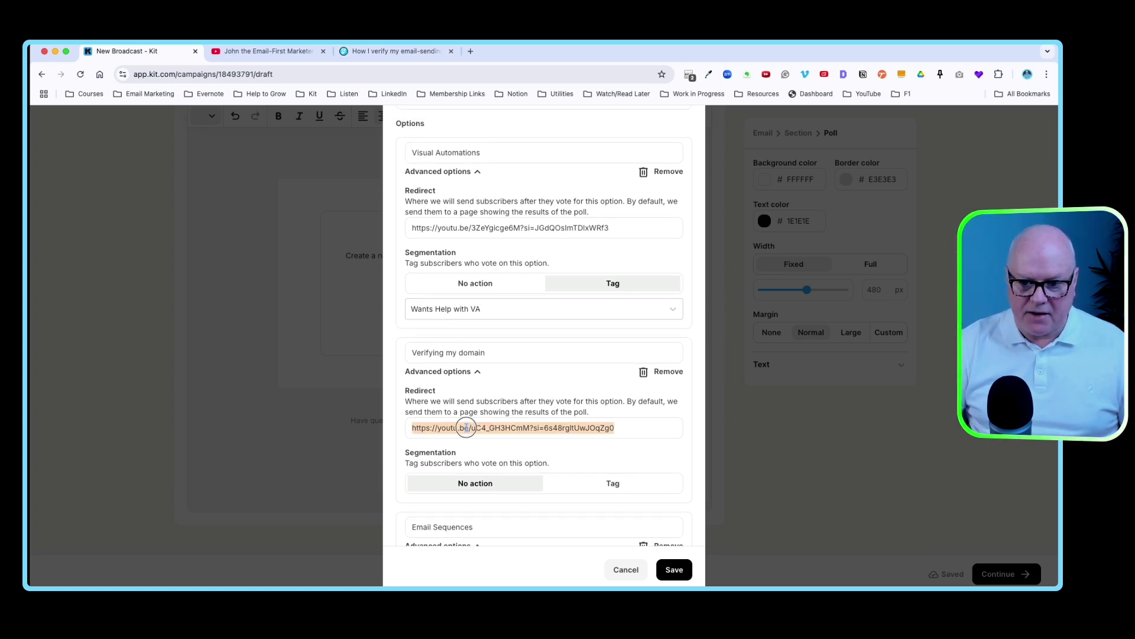
{"action": "left_click", "coordinate": [638, 435]}
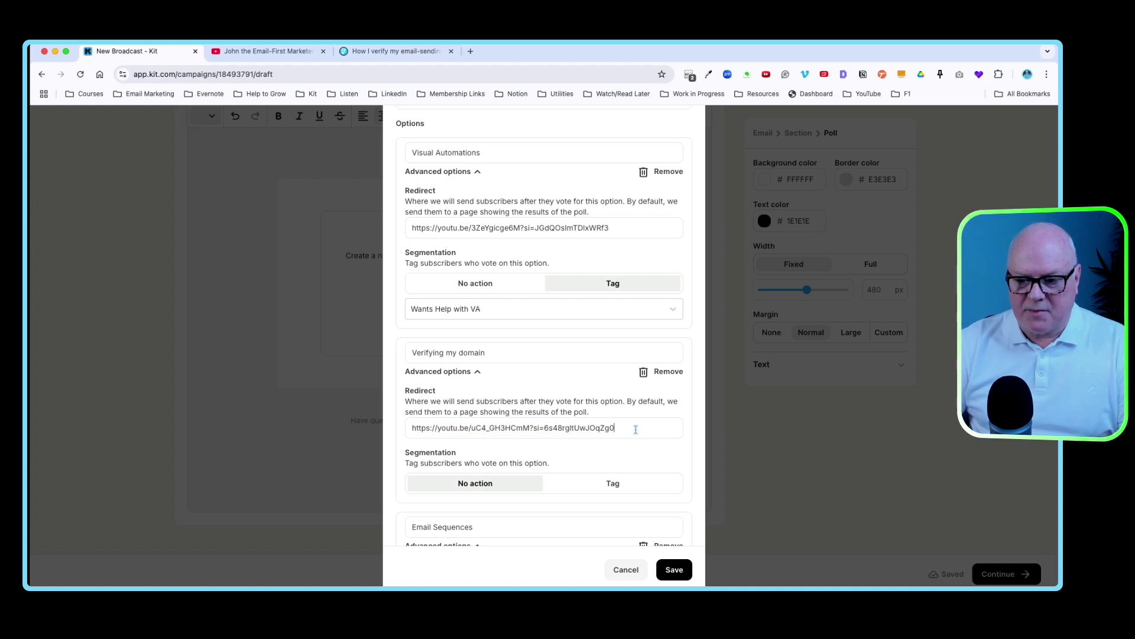
- Review every answer's redirect and segmentation settings, then bring up the Duration choices
{"action": "scroll", "coordinate": [541, 396], "scroll_direction": "up", "scroll_amount": 4}
{"action": "scroll", "coordinate": [544, 400], "scroll_direction": "down", "scroll_amount": 10}
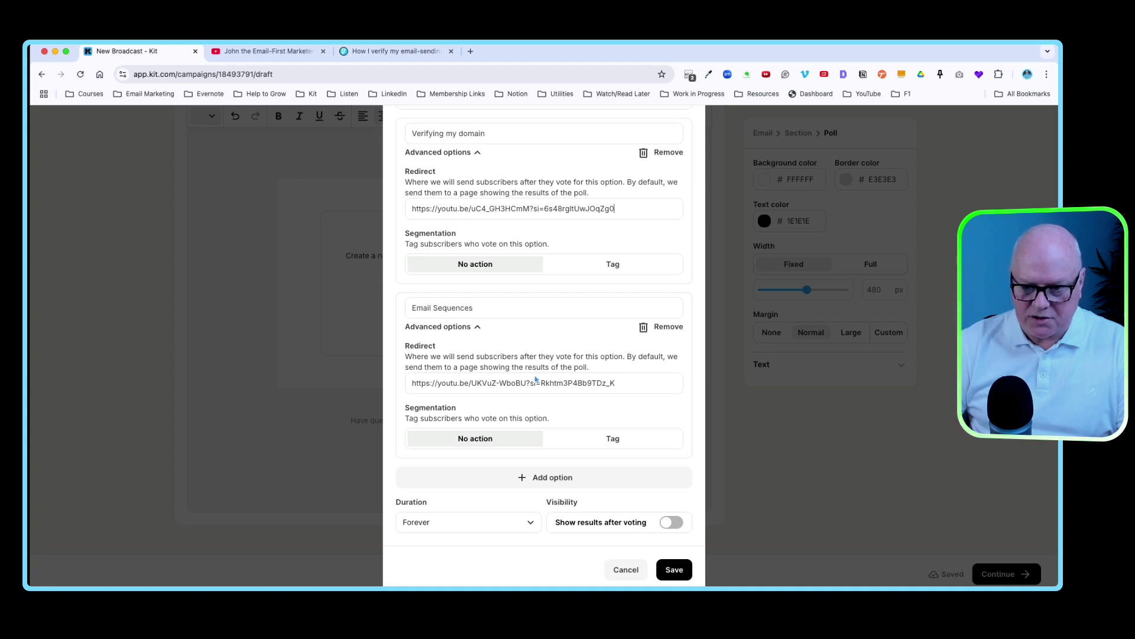
{"action": "scroll", "coordinate": [535, 378], "scroll_direction": "up", "scroll_amount": 4}
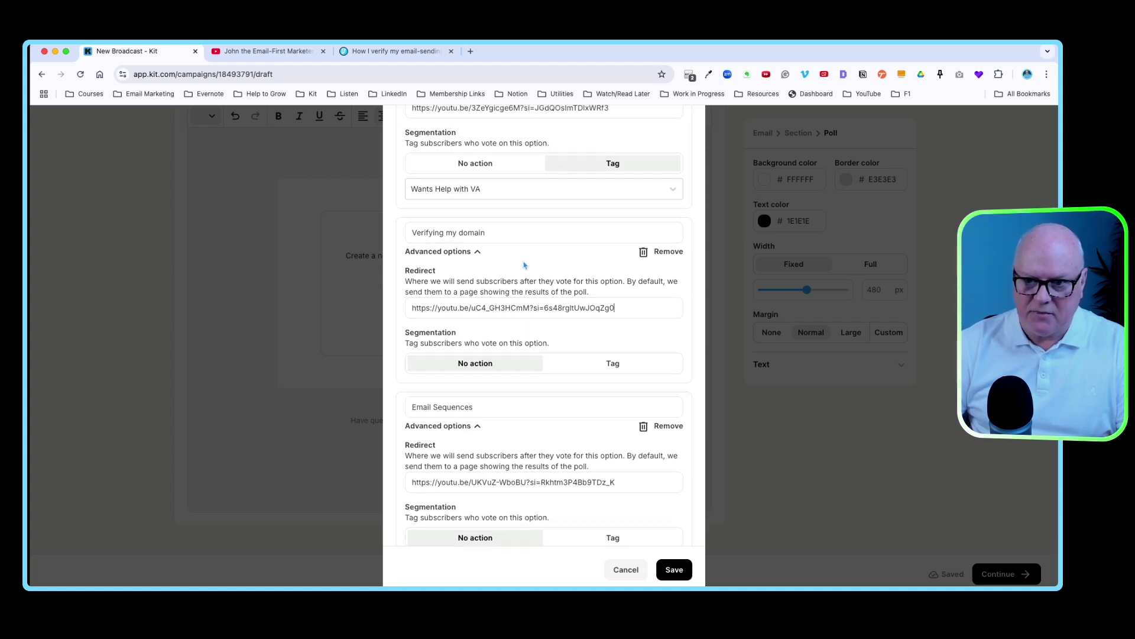
{"action": "scroll", "coordinate": [494, 276], "scroll_direction": "up", "scroll_amount": 4}
{"action": "scroll", "coordinate": [480, 249], "scroll_direction": "up", "scroll_amount": 2}
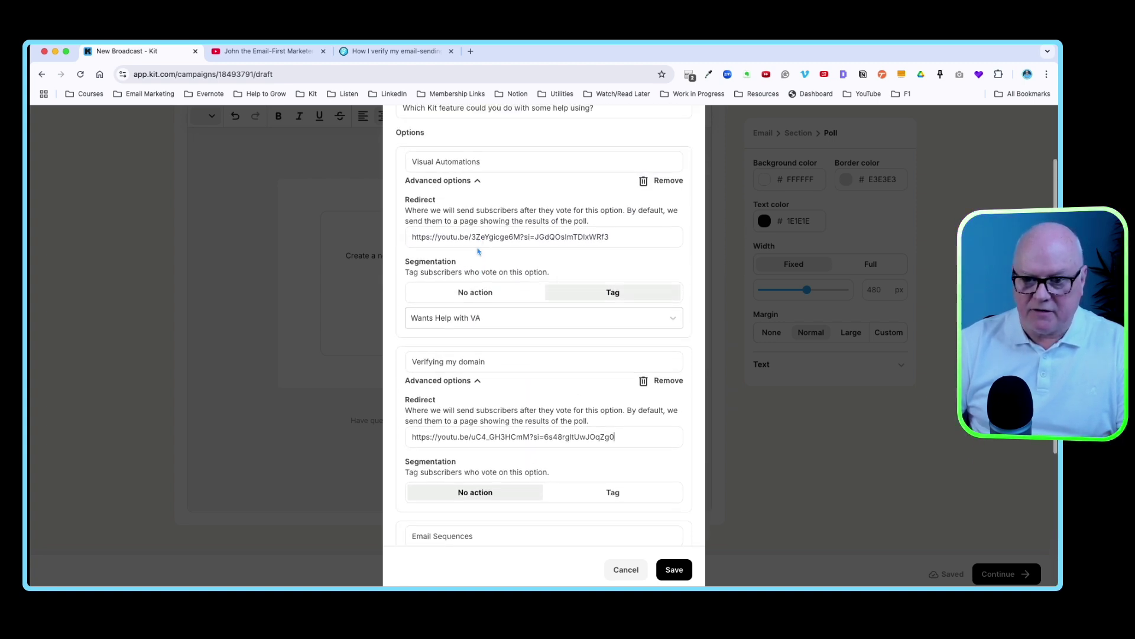
{"action": "scroll", "coordinate": [558, 395], "scroll_direction": "down", "scroll_amount": 9}
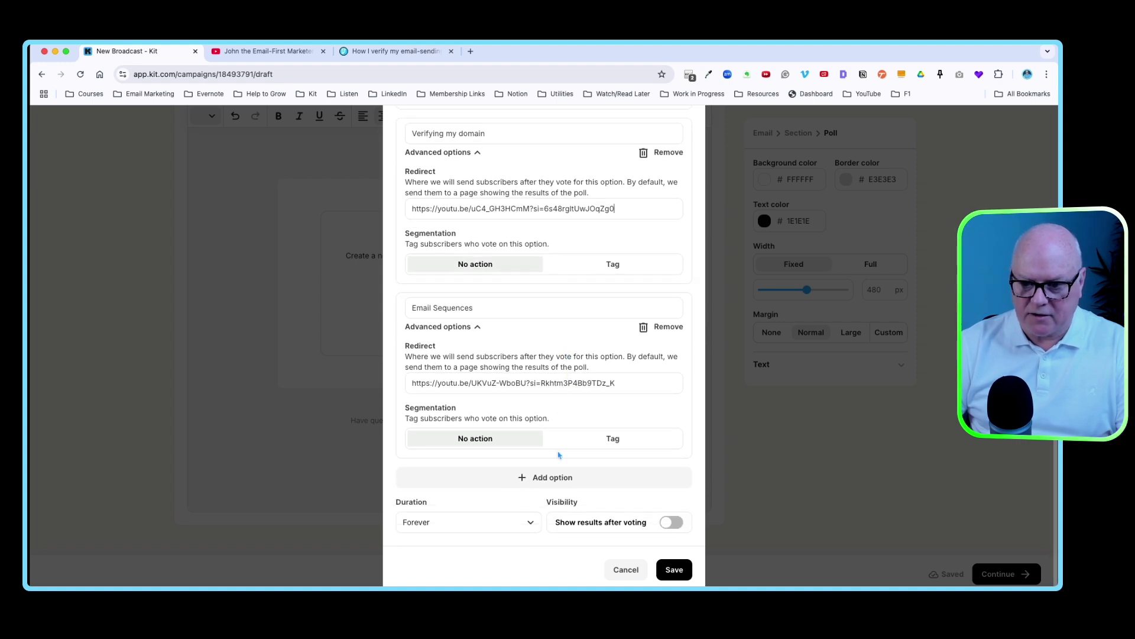
{"action": "scroll", "coordinate": [459, 537], "scroll_direction": "up", "scroll_amount": 1}
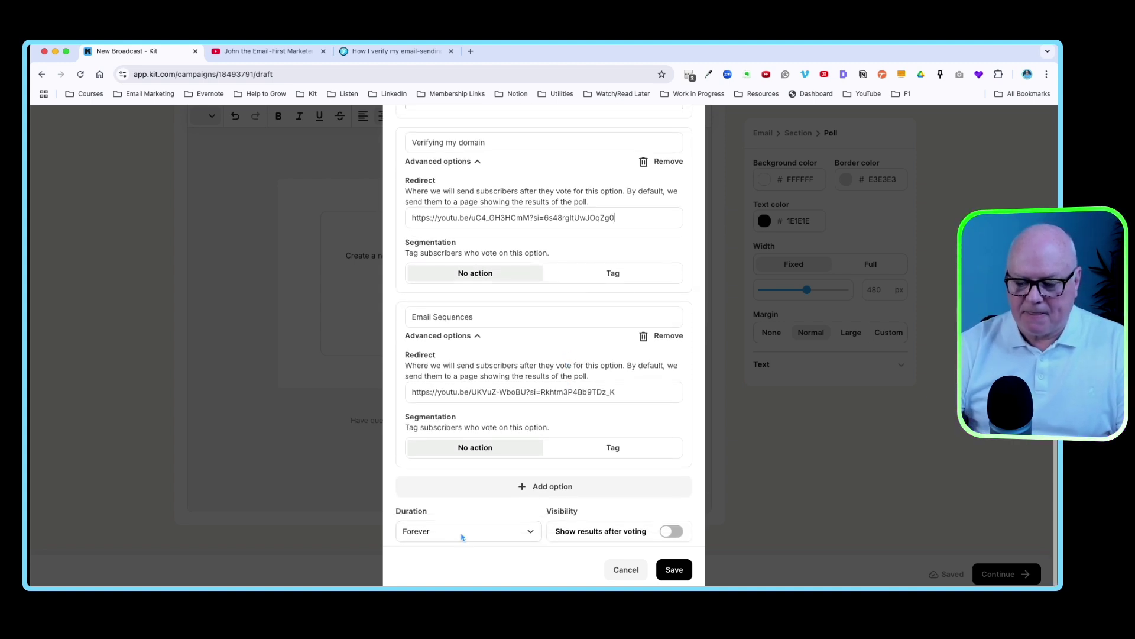
{"action": "scroll", "coordinate": [463, 535], "scroll_direction": "down", "scroll_amount": 1}
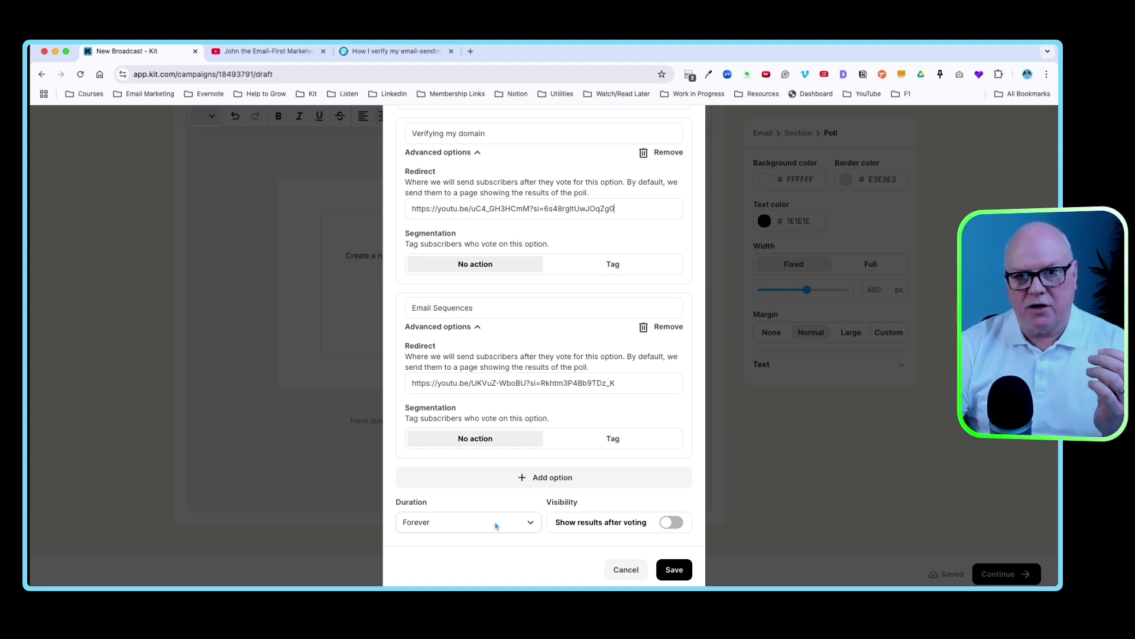
{"action": "left_click", "coordinate": [522, 525]}
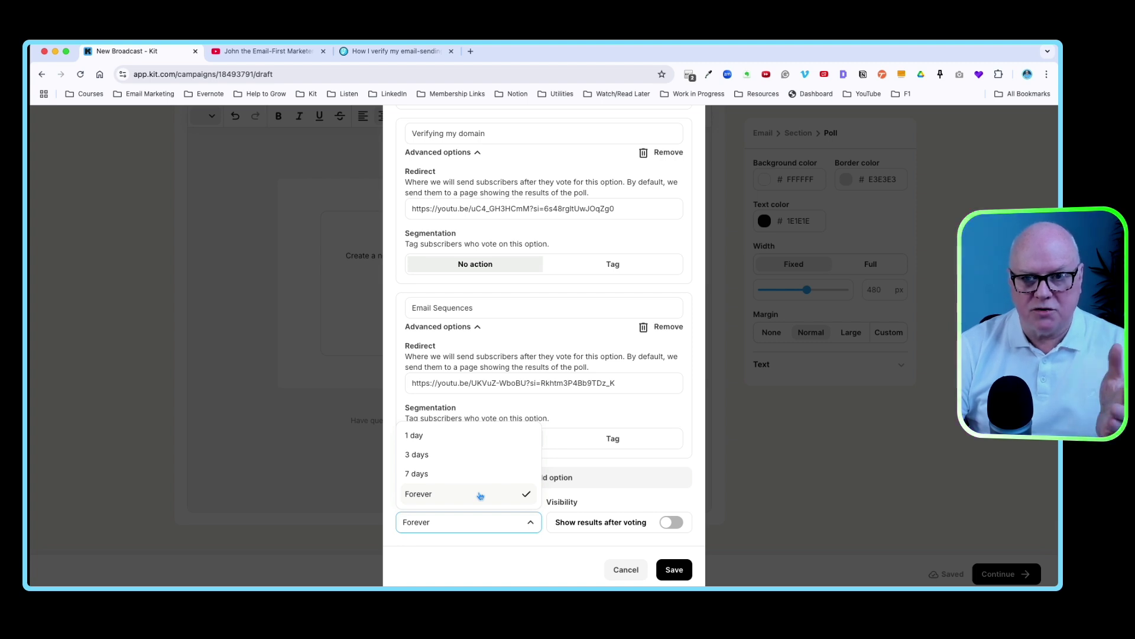
- Set the poll duration to 7 days, keep Show results after voting off, and save
{"action": "left_click", "coordinate": [480, 495]}
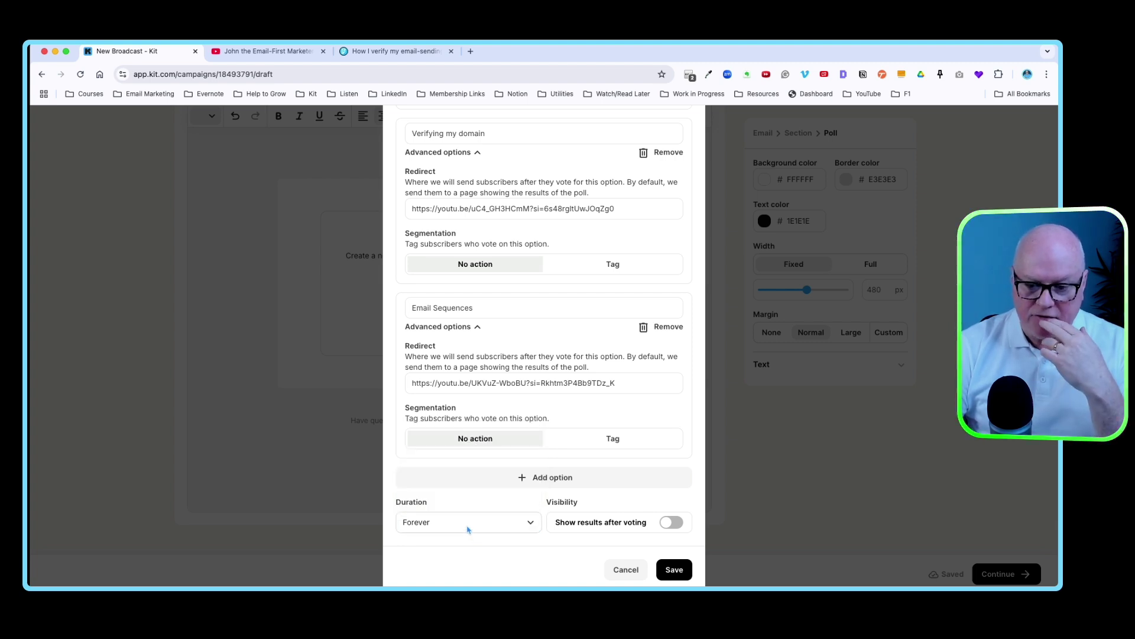
{"action": "left_click", "coordinate": [467, 529]}
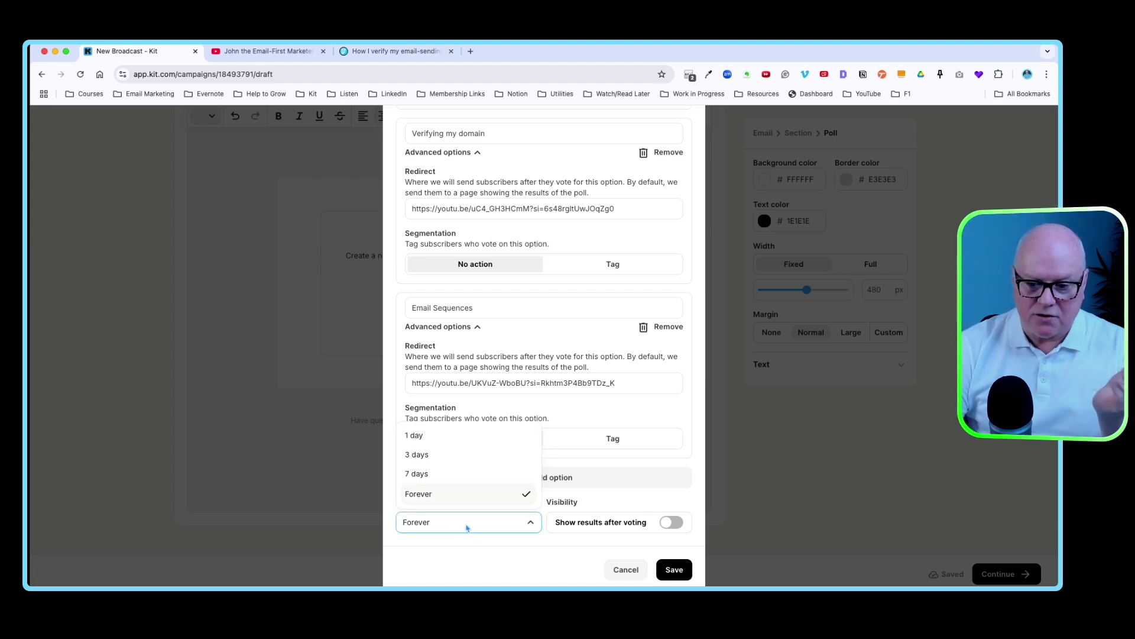
{"action": "left_click", "coordinate": [445, 473]}
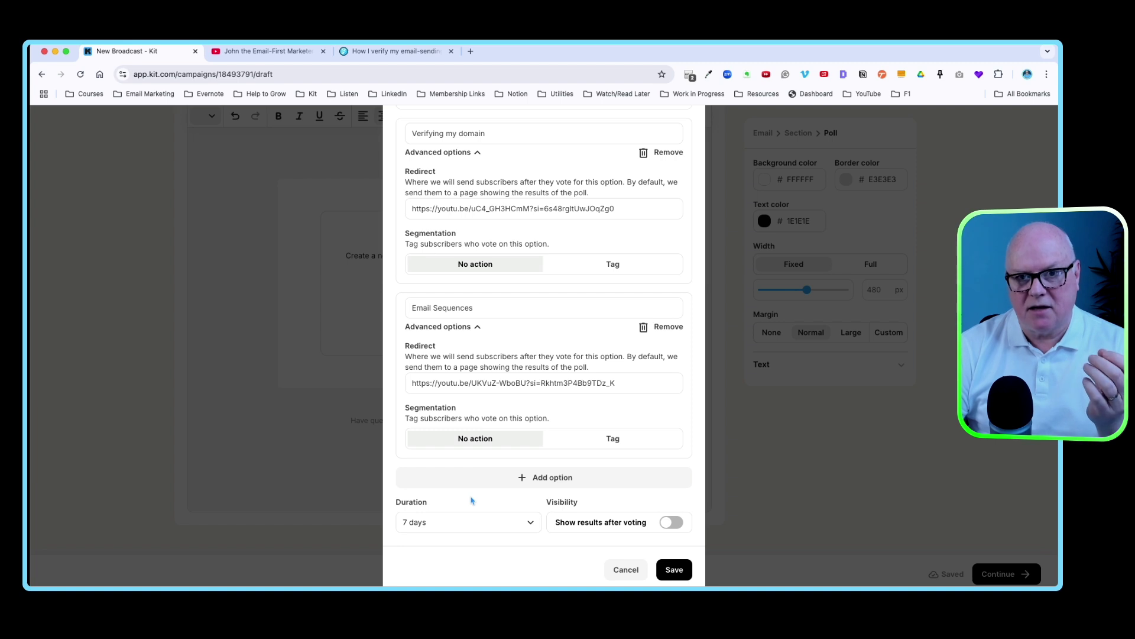
{"action": "left_click", "coordinate": [672, 524]}
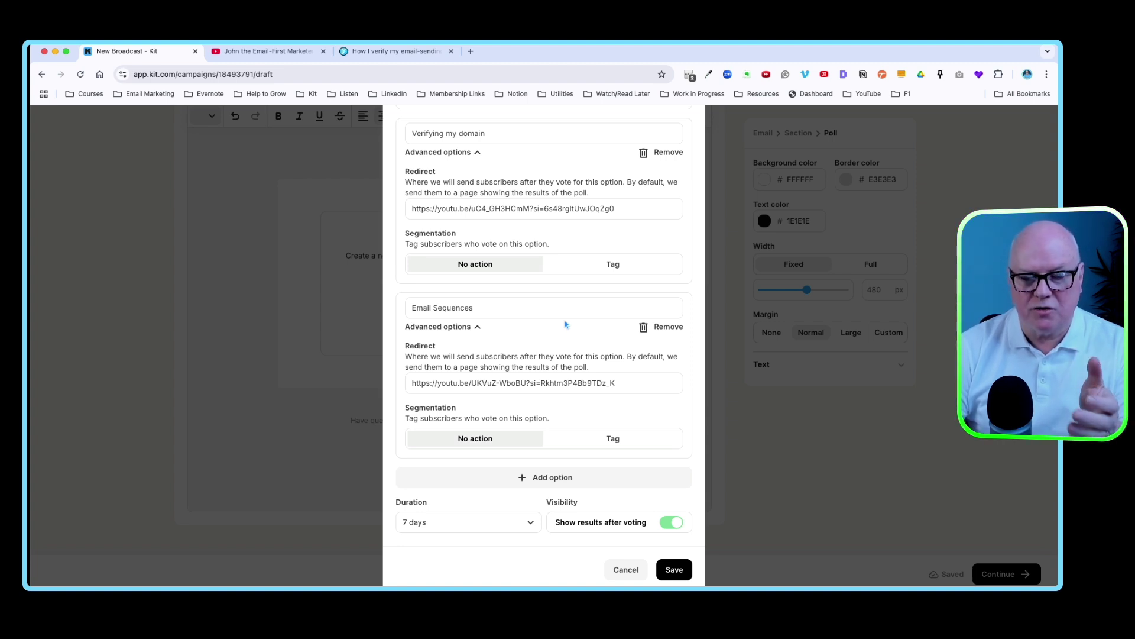
{"action": "left_click", "coordinate": [668, 526]}
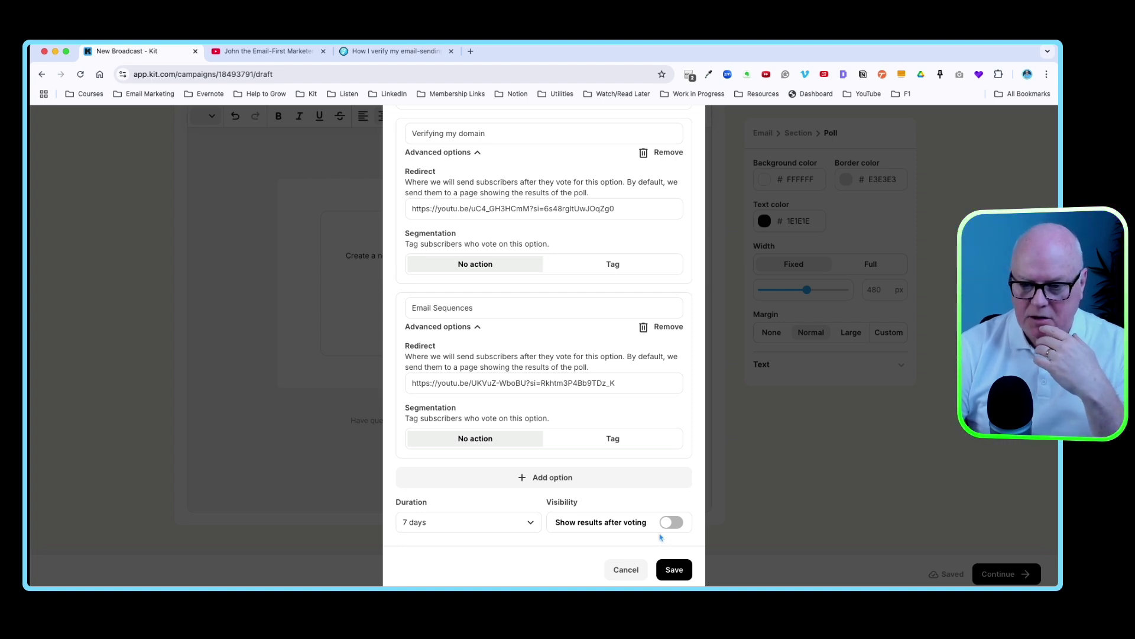
{"action": "left_click", "coordinate": [673, 569]}
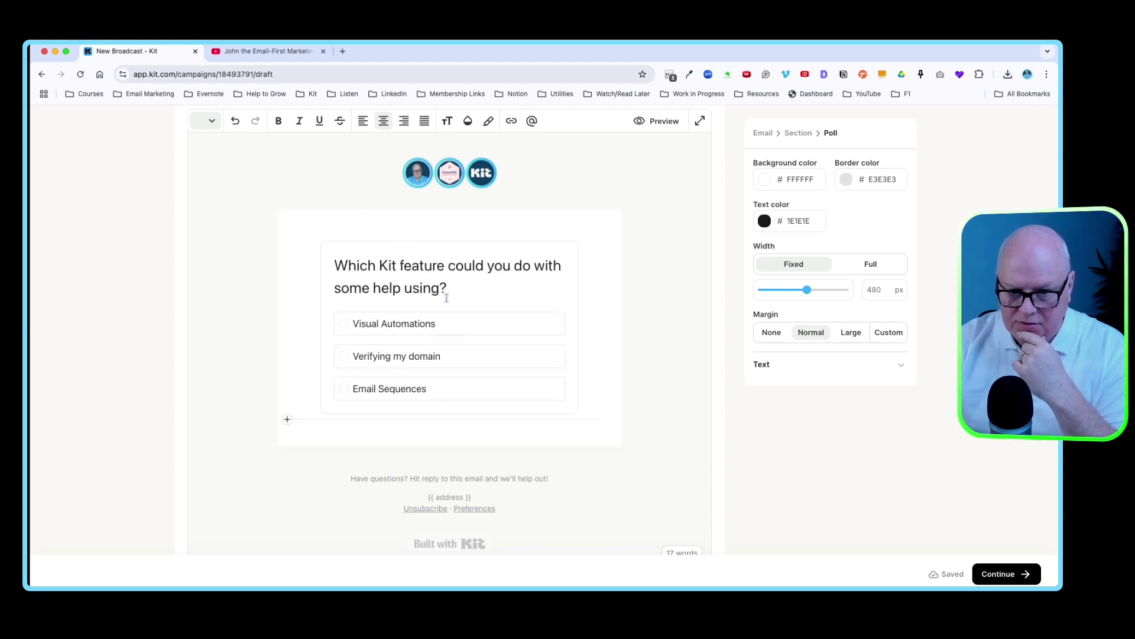
- Replace the subject line with 'Testing the 'Poll' feature in Kit' and continue to publishing
{"action": "scroll", "coordinate": [502, 354], "scroll_direction": "up", "scroll_amount": 2}
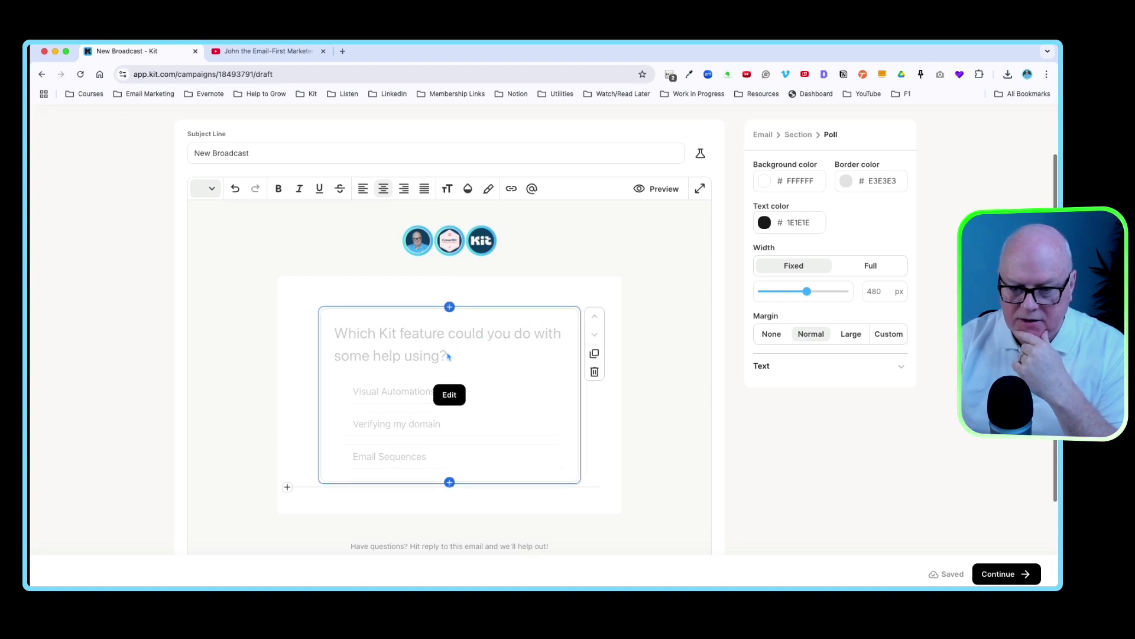
{"action": "scroll", "coordinate": [461, 354], "scroll_direction": "down", "scroll_amount": 2}
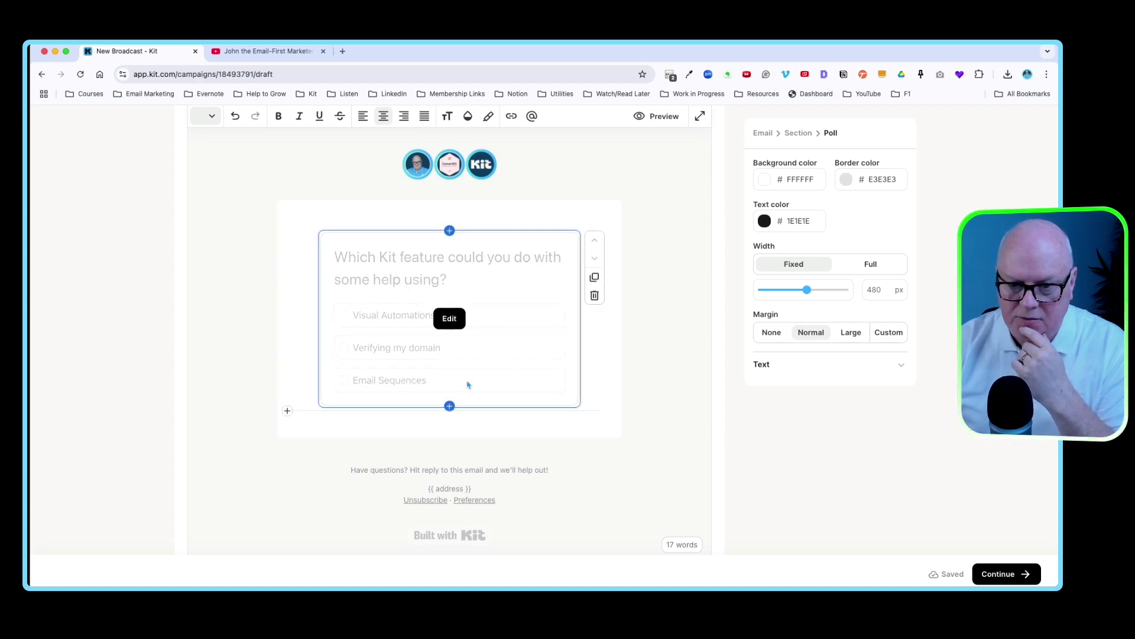
{"action": "scroll", "coordinate": [488, 389], "scroll_direction": "up", "scroll_amount": 5}
{"action": "left_click_drag", "start_coordinate": [251, 220], "coordinate": [197, 220]}
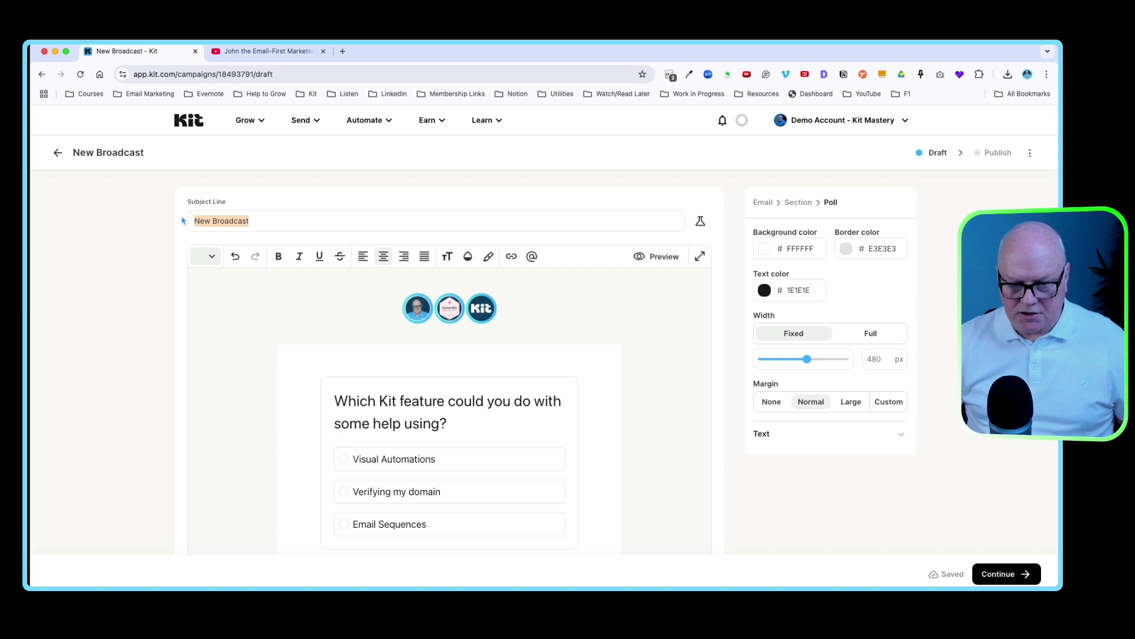
{"action": "type", "text": "T"}
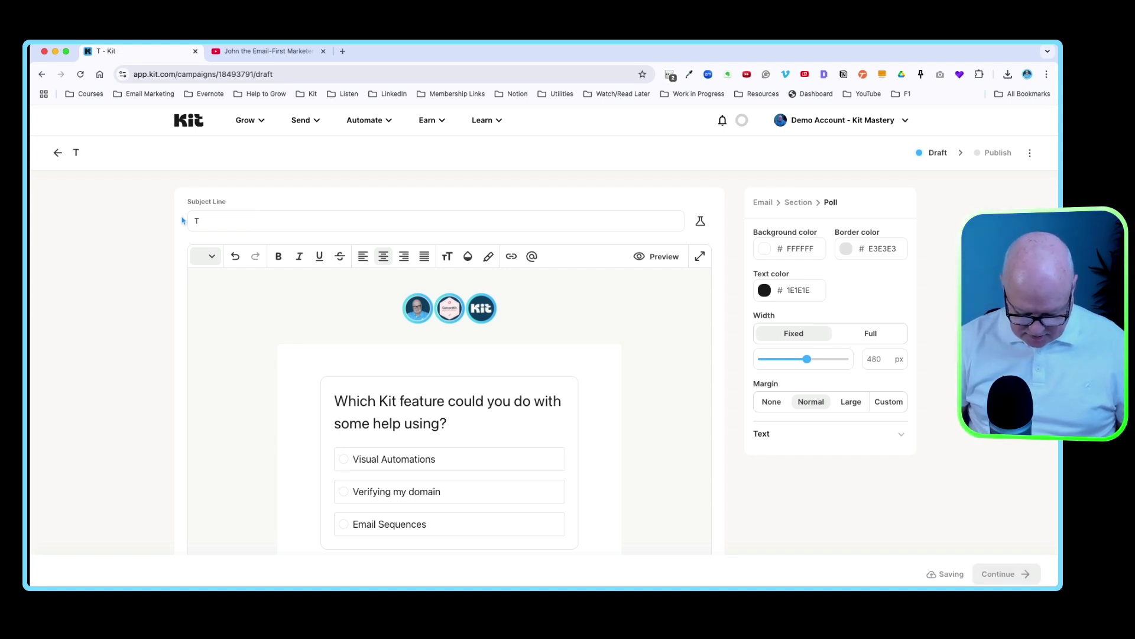
{"action": "type", "text": "esting the 'P"}
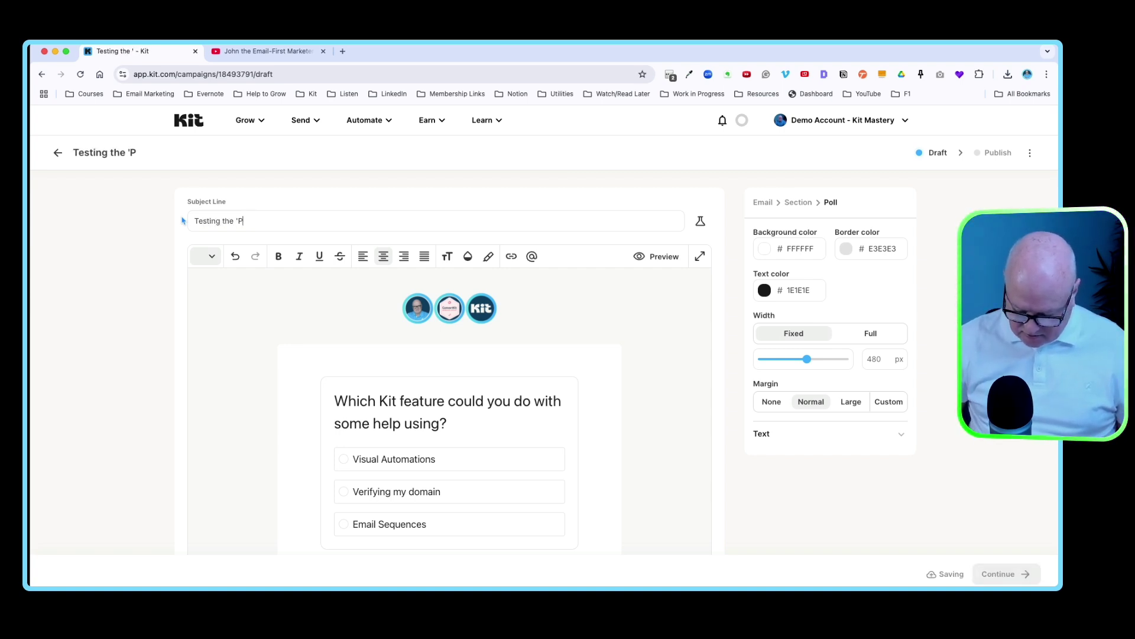
{"action": "type", "text": "oll' featu"}
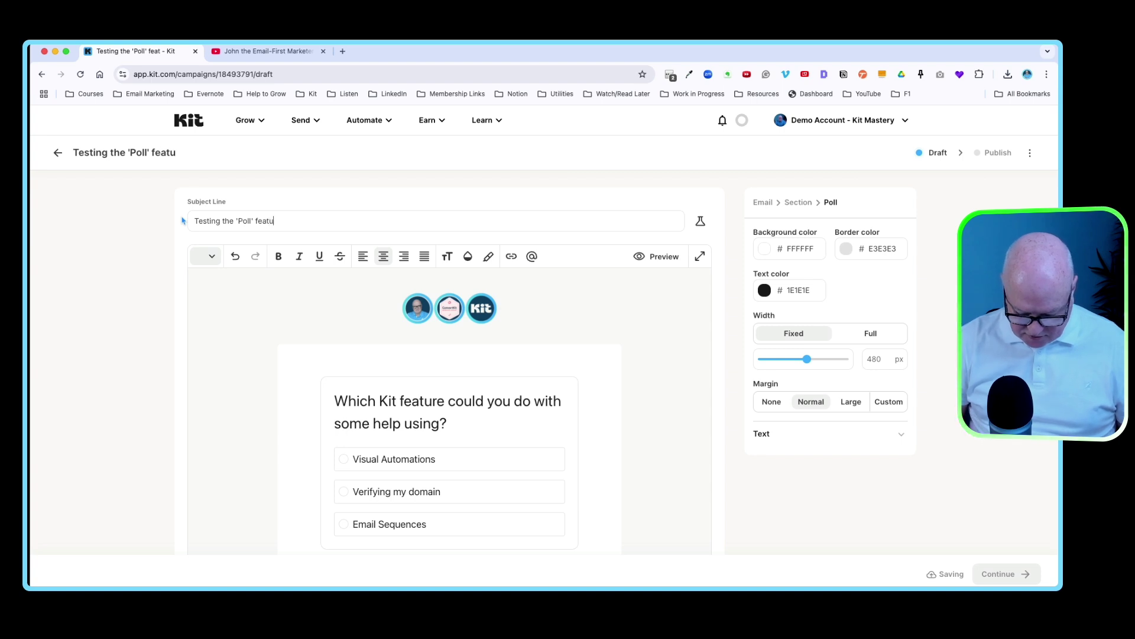
{"action": "type", "text": "re in Kit"}
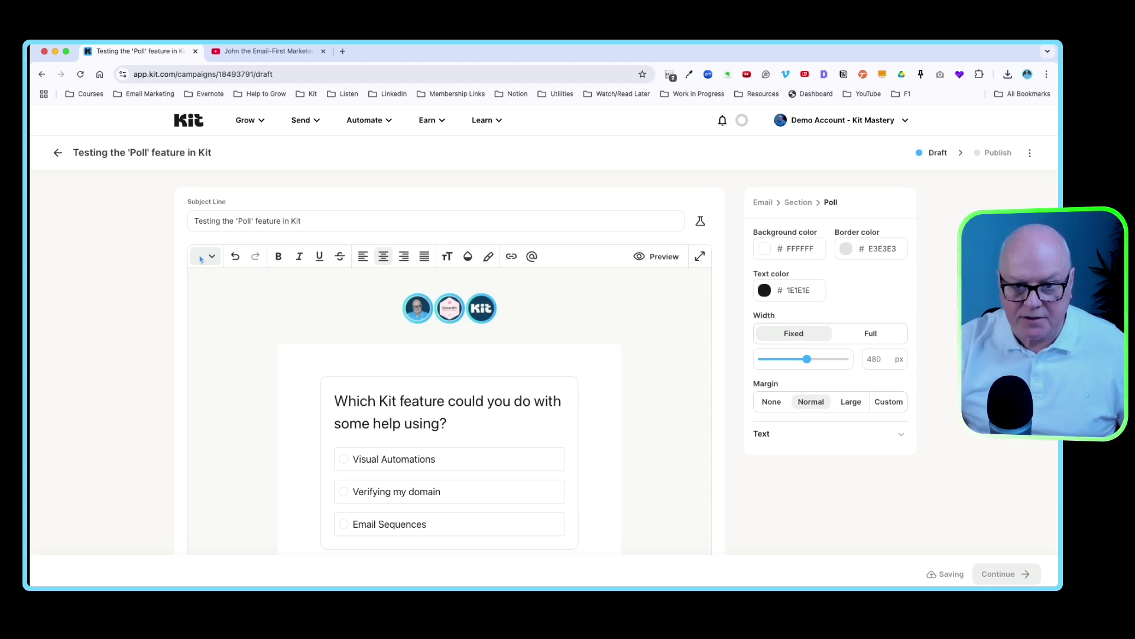
{"action": "left_click", "coordinate": [552, 436]}
{"action": "scroll", "coordinate": [547, 435], "scroll_direction": "down", "scroll_amount": 3}
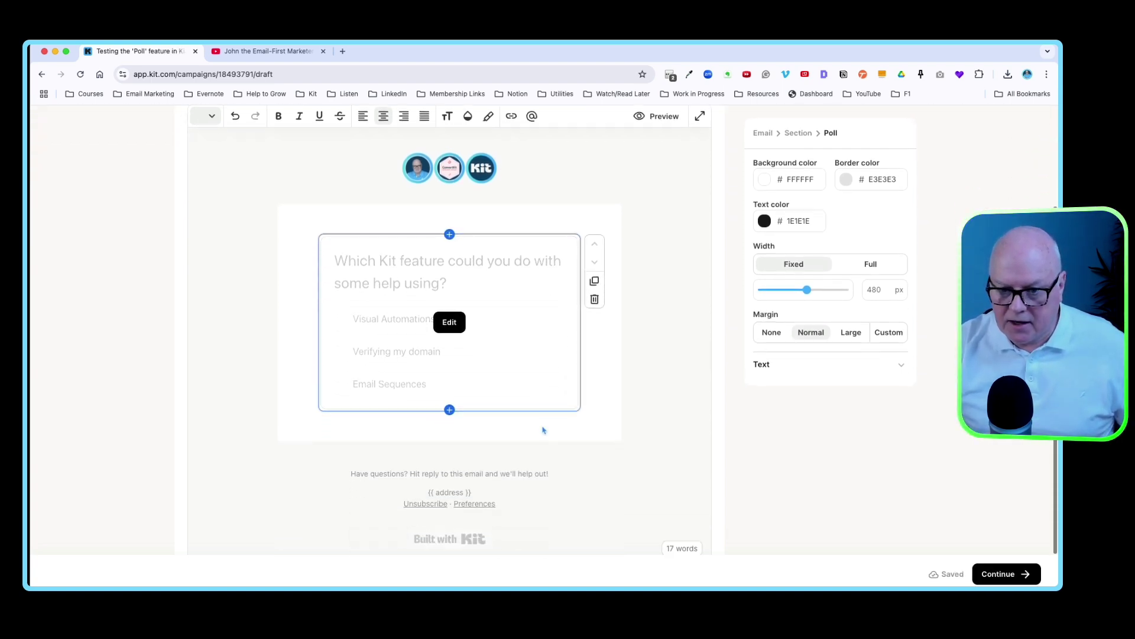
{"action": "left_click", "coordinate": [999, 573]}
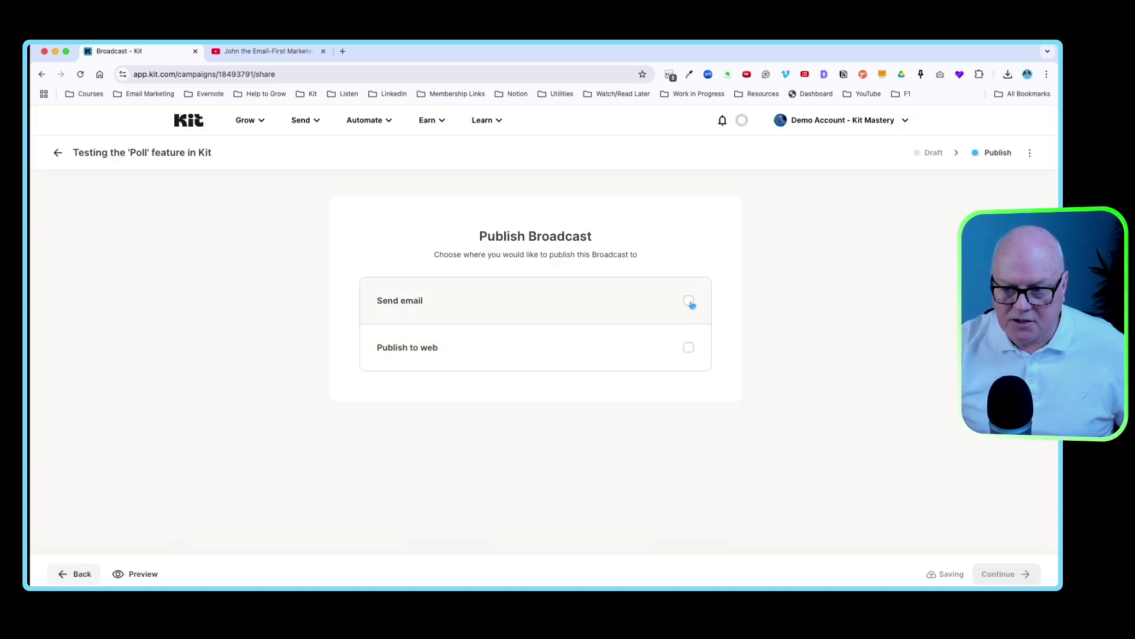
- Send by email, replacing All Subscribers with an Email Address filter for the test subscriber's address
{"action": "left_click", "coordinate": [689, 301]}
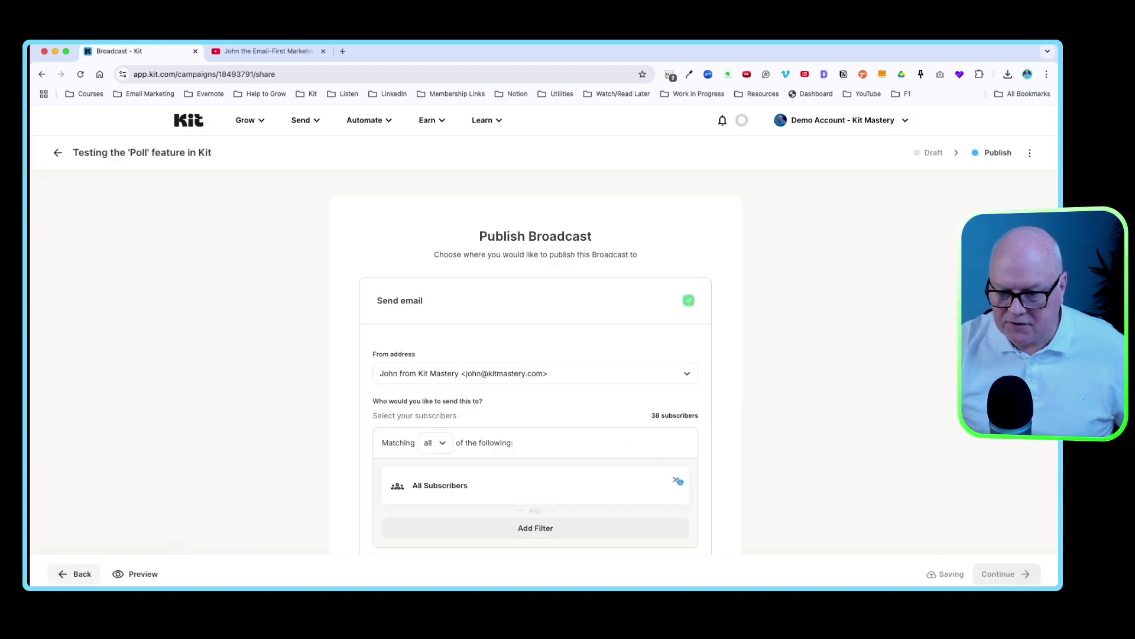
{"action": "left_click", "coordinate": [678, 480]}
{"action": "left_click", "coordinate": [555, 480]}
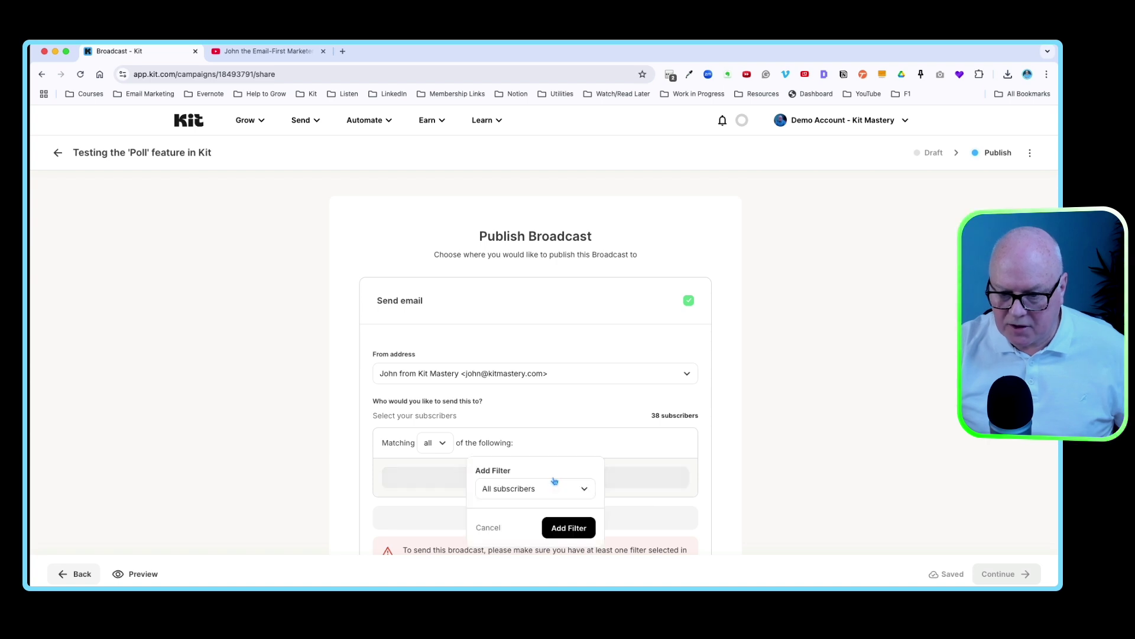
{"action": "left_click", "coordinate": [571, 488]}
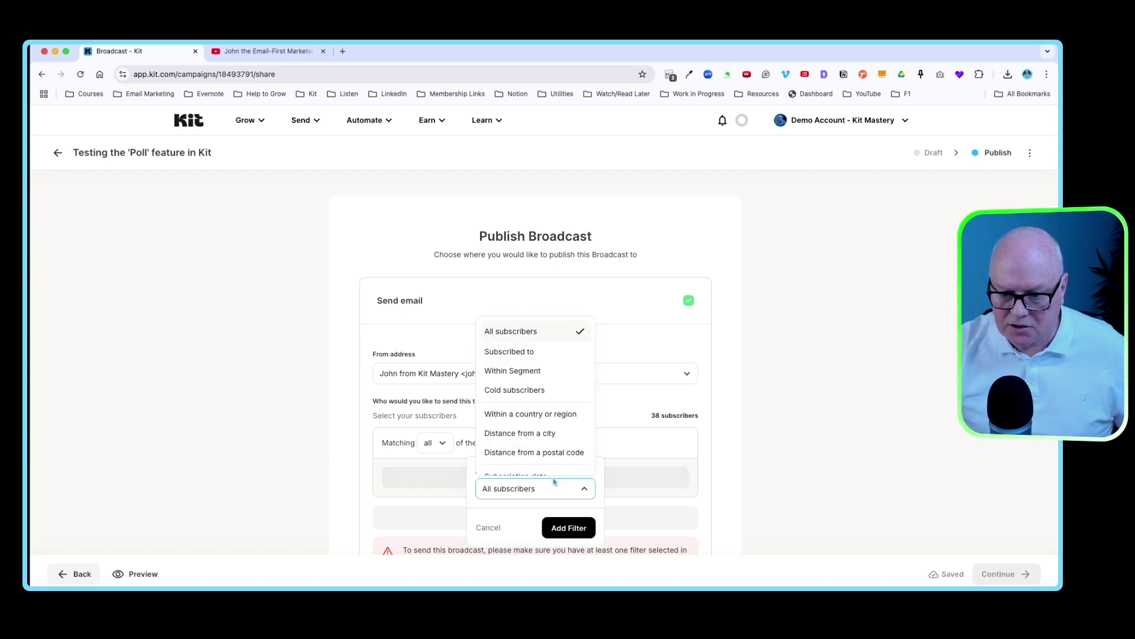
{"action": "scroll", "coordinate": [533, 425], "scroll_direction": "down", "scroll_amount": 3}
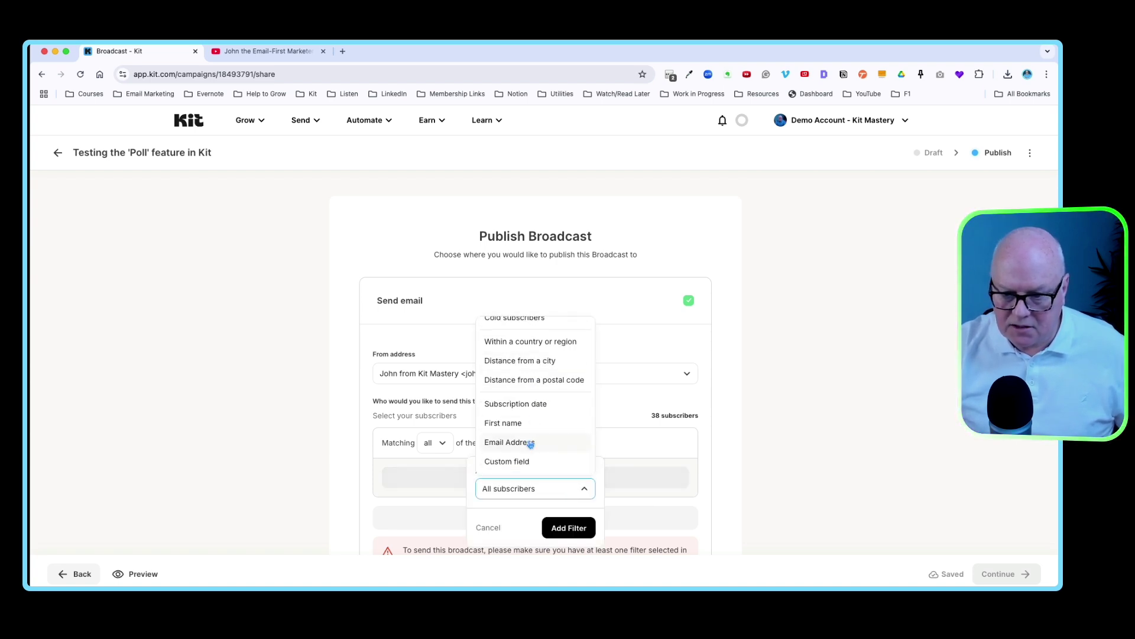
{"action": "left_click", "coordinate": [530, 443]}
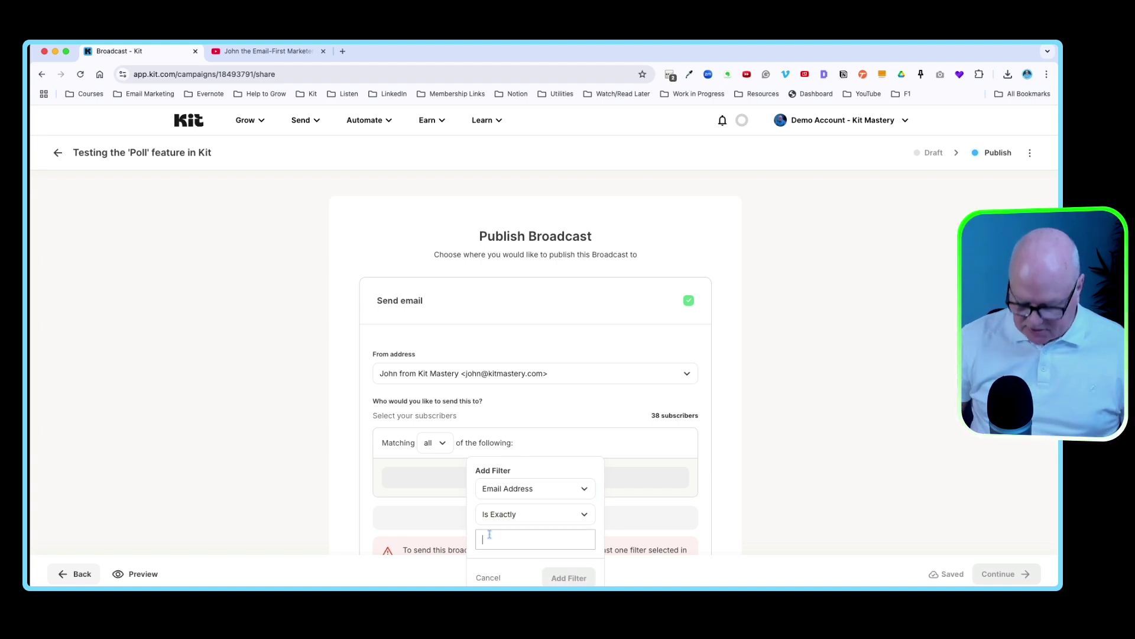
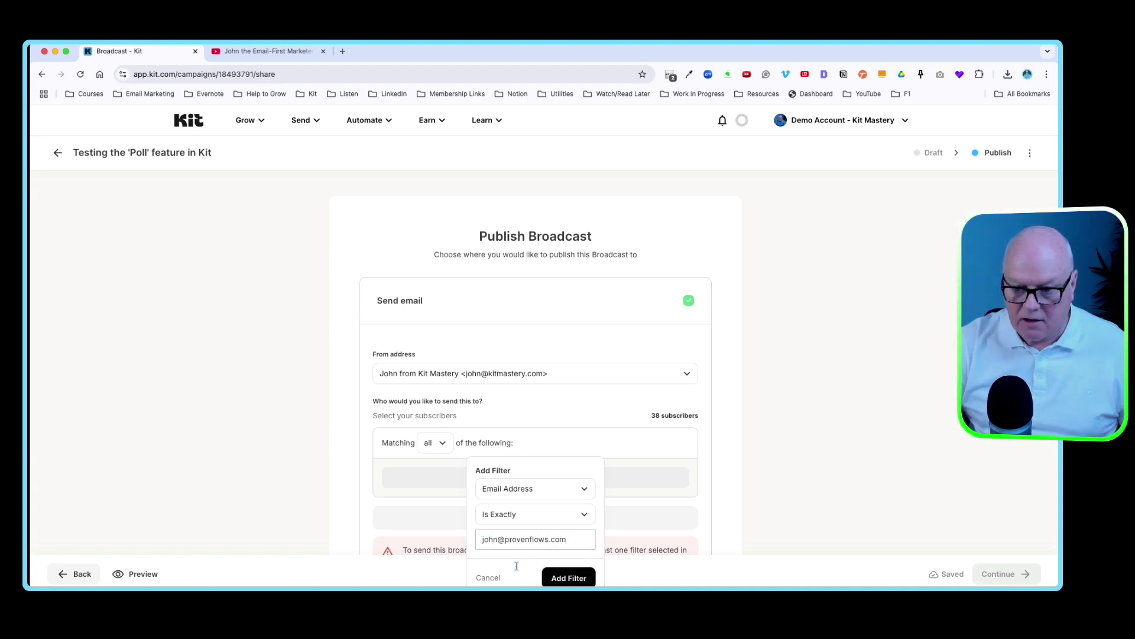
{"action": "left_click", "coordinate": [568, 578]}
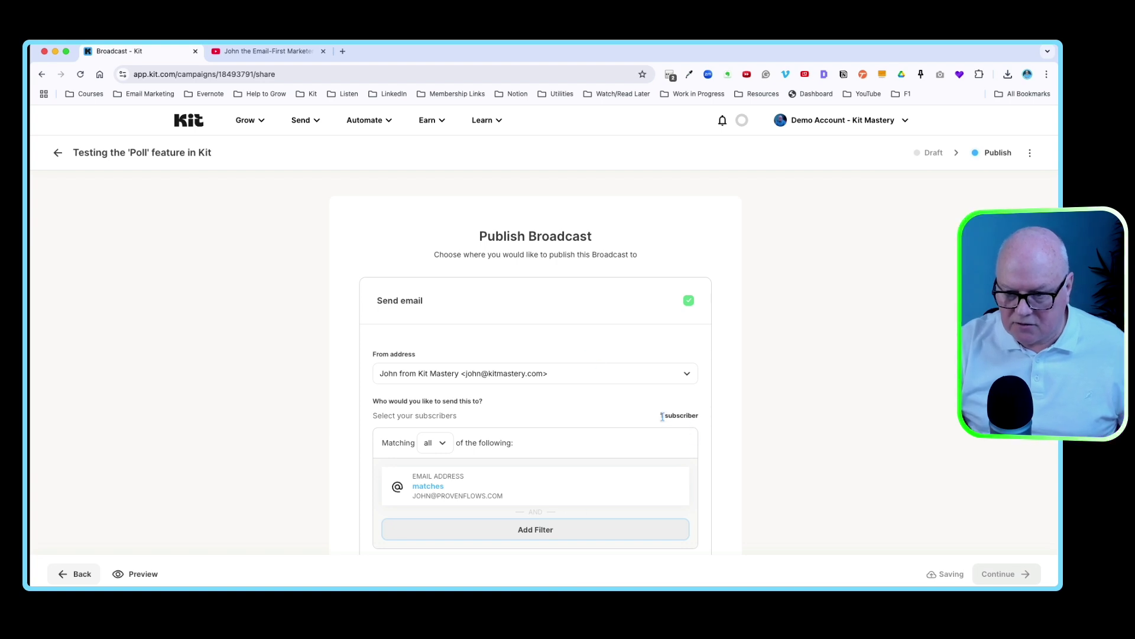
- Review the broadcast and send it now
{"action": "scroll", "coordinate": [686, 449], "scroll_direction": "down", "scroll_amount": 4}
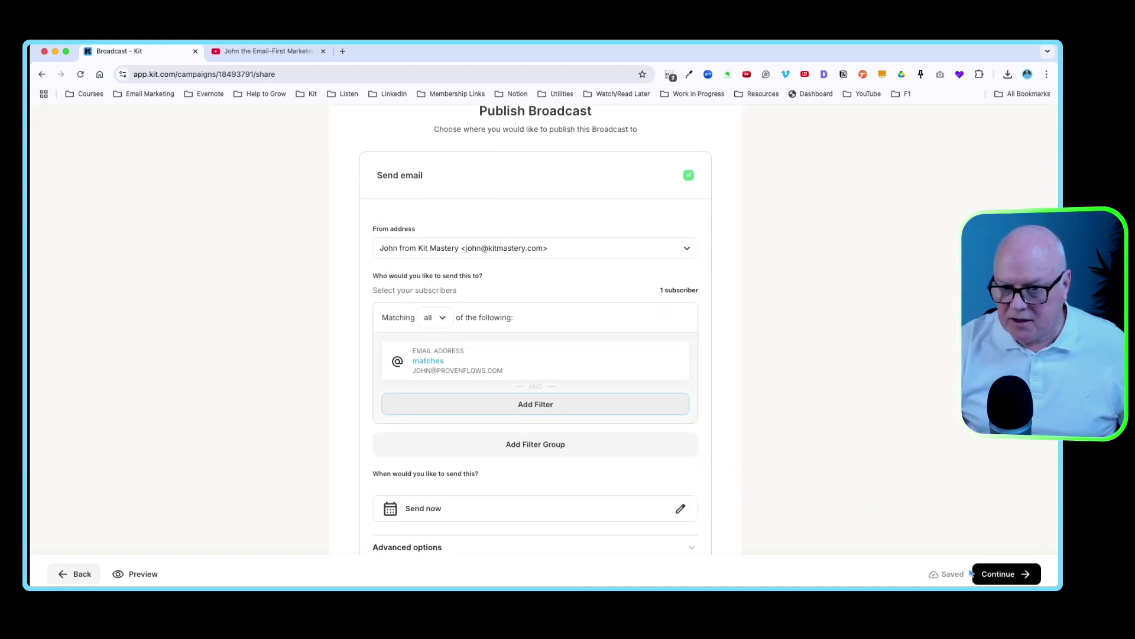
{"action": "left_click", "coordinate": [999, 574]}
{"action": "left_click", "coordinate": [575, 494]}
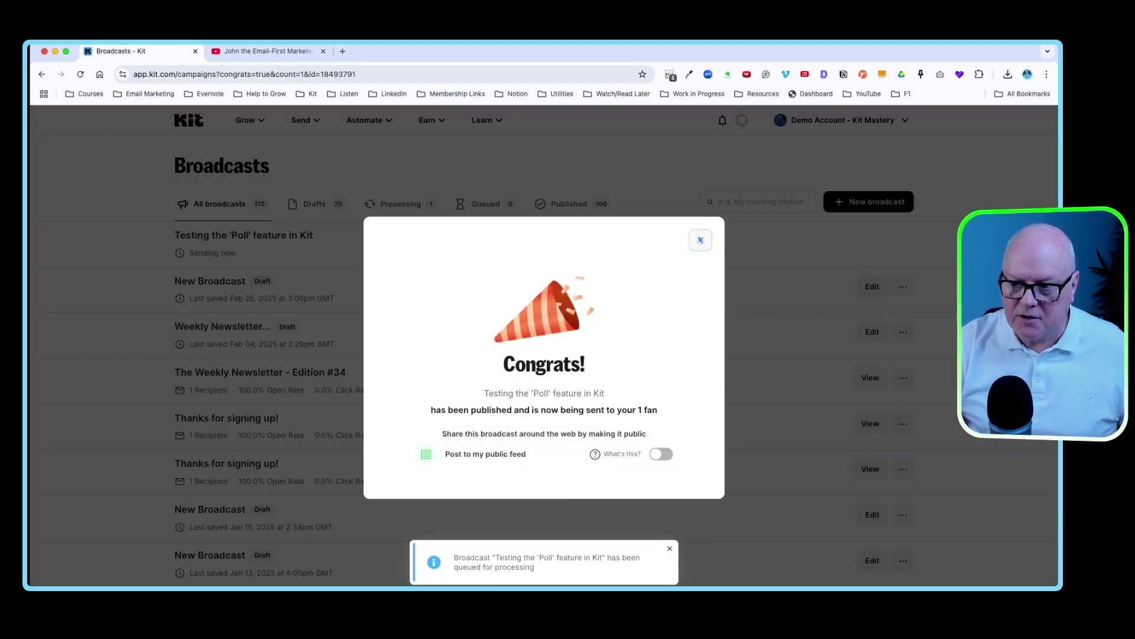
- Close the Congrats modal to return to the Broadcasts list
{"action": "left_click", "coordinate": [700, 240]}
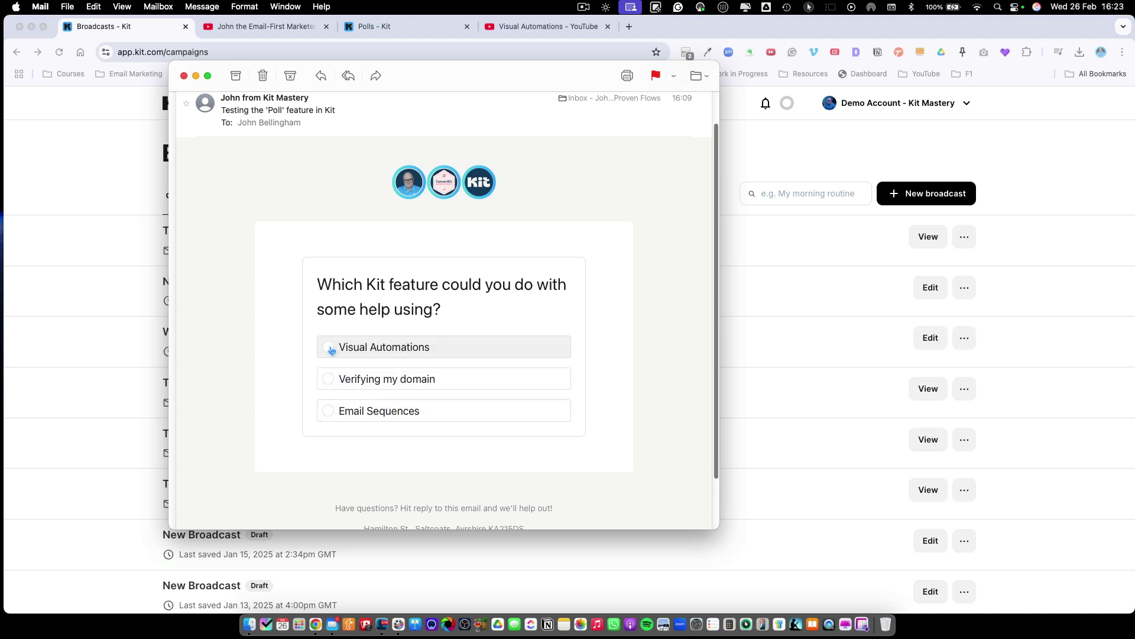
- Choose Visual Automations in the test email's poll
{"action": "left_click", "coordinate": [329, 350]}
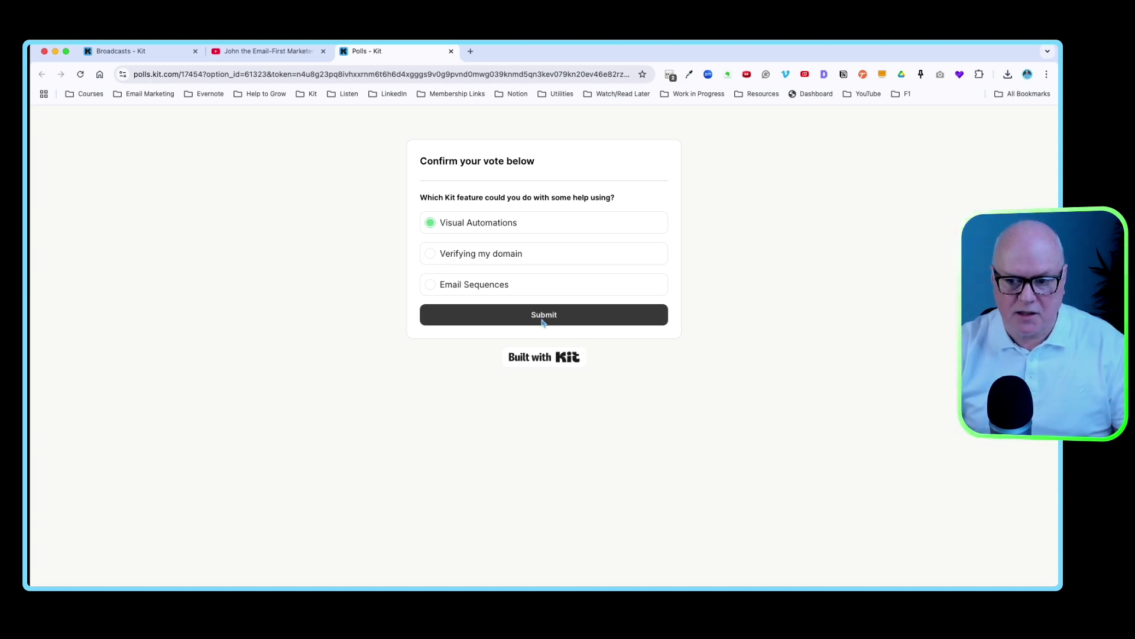
- Submit the Visual Automations vote, pause the redirected YouTube video, and return to Kit's Broadcasts page
{"action": "left_click", "coordinate": [543, 317]}
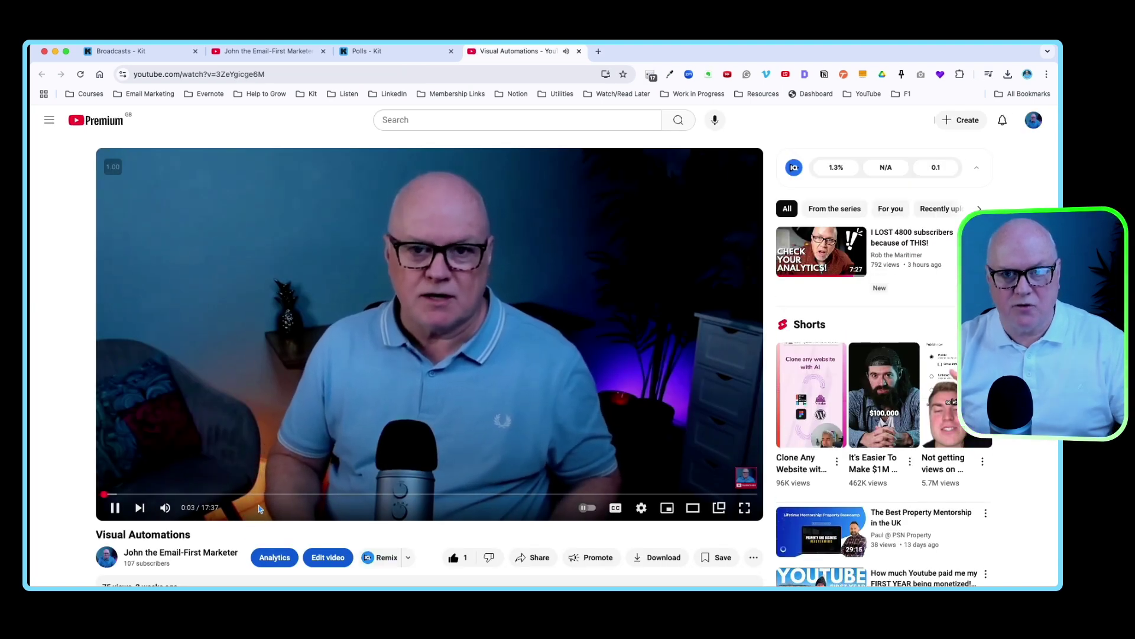
{"action": "left_click", "coordinate": [116, 508]}
{"action": "key", "text": "ctrl+shift+Tab"}
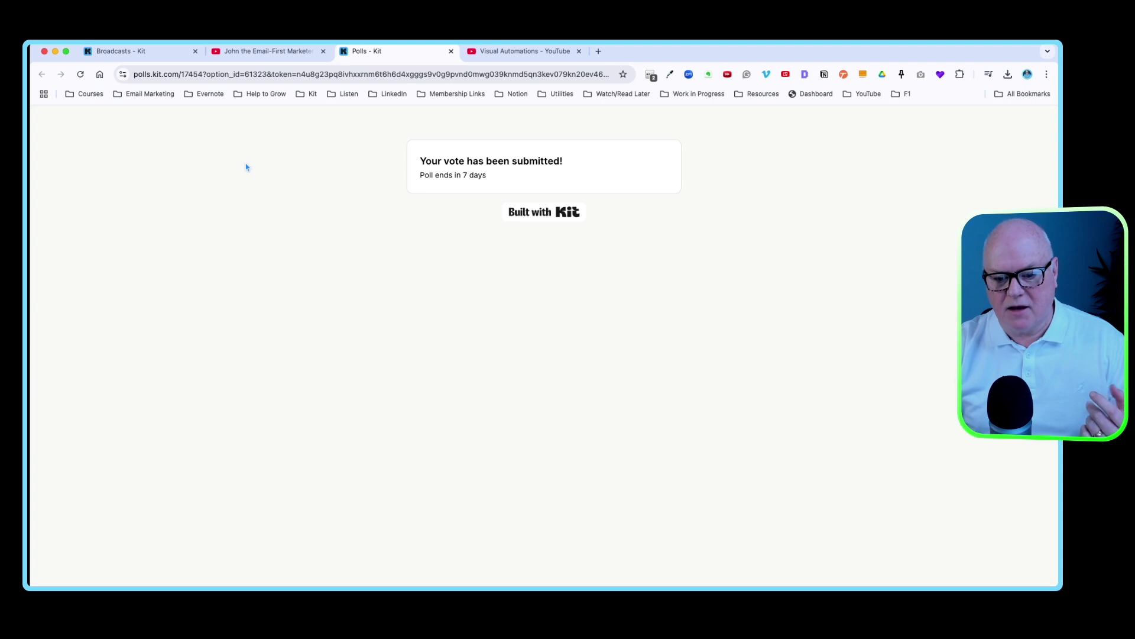
{"action": "left_click", "coordinate": [136, 51]}
{"action": "left_click", "coordinate": [256, 128]}
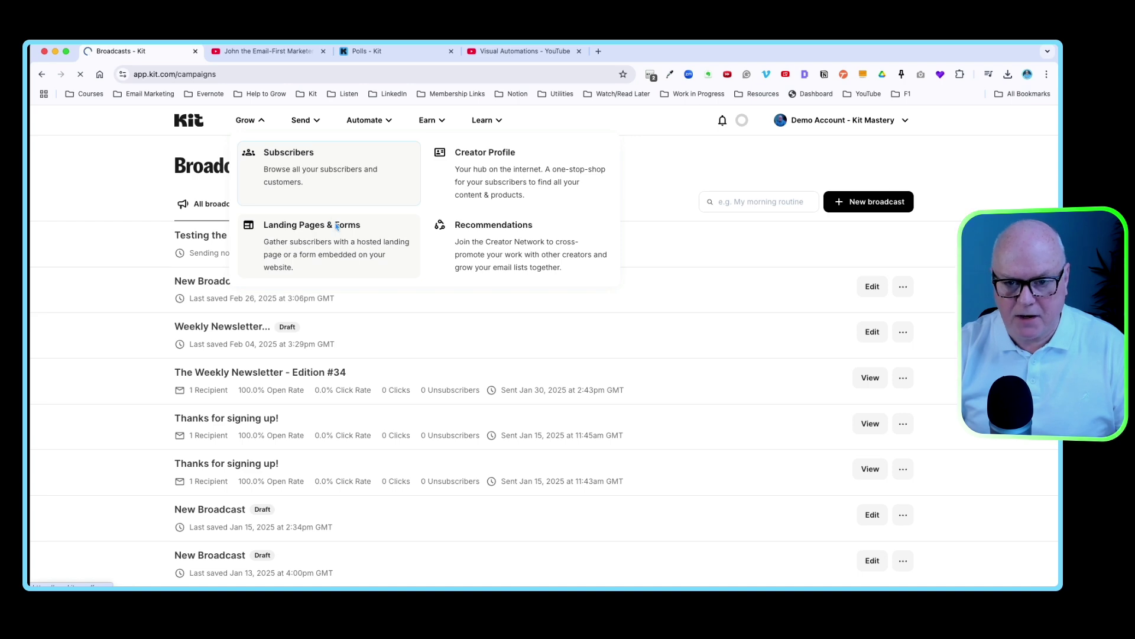
- Open the test subscriber's profile from Subscribers and check its Tags for 'Wants Help with VA'
{"action": "left_click", "coordinate": [307, 200]}
{"action": "scroll", "coordinate": [308, 389], "scroll_direction": "down", "scroll_amount": 5}
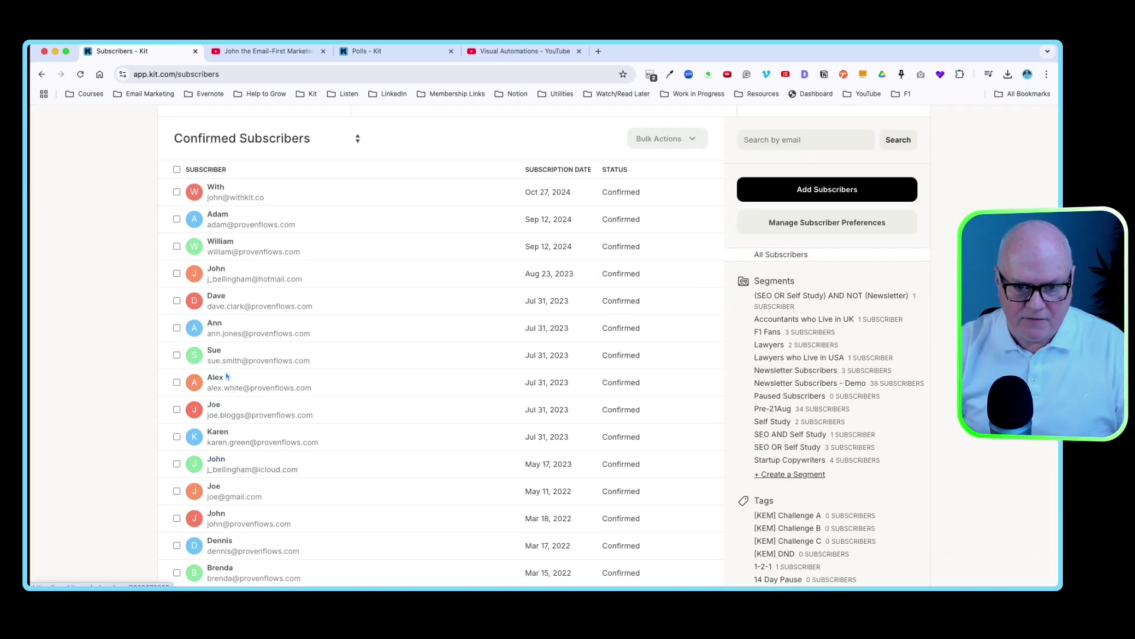
{"action": "scroll", "coordinate": [260, 408], "scroll_direction": "down", "scroll_amount": 3}
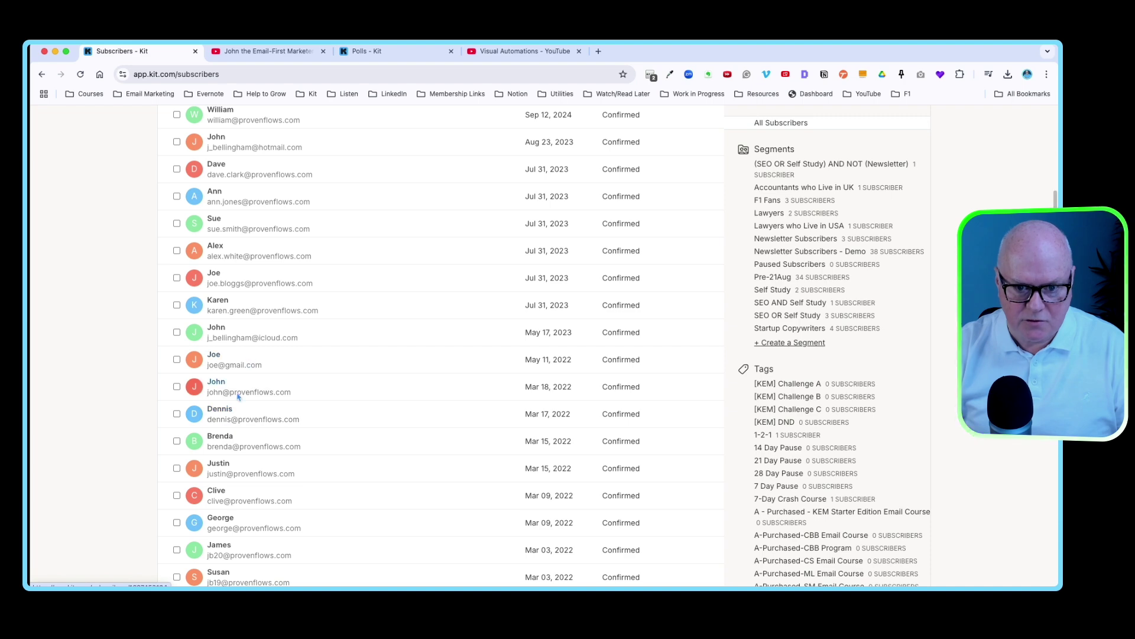
{"action": "scroll", "coordinate": [231, 361], "scroll_direction": "down", "scroll_amount": 1}
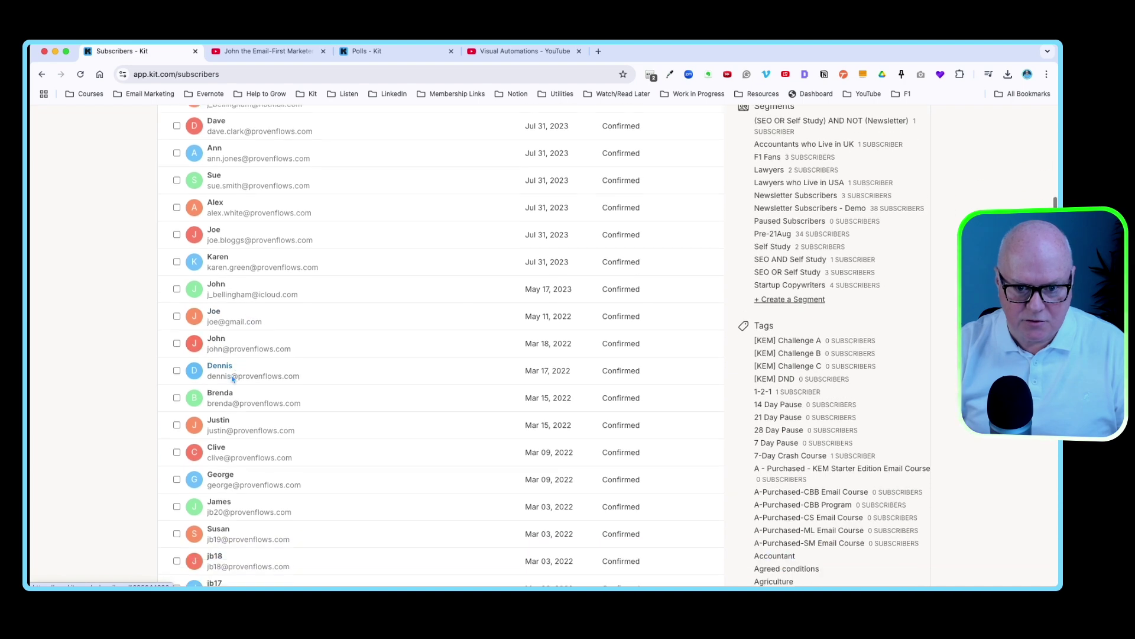
{"action": "left_click", "coordinate": [215, 339]}
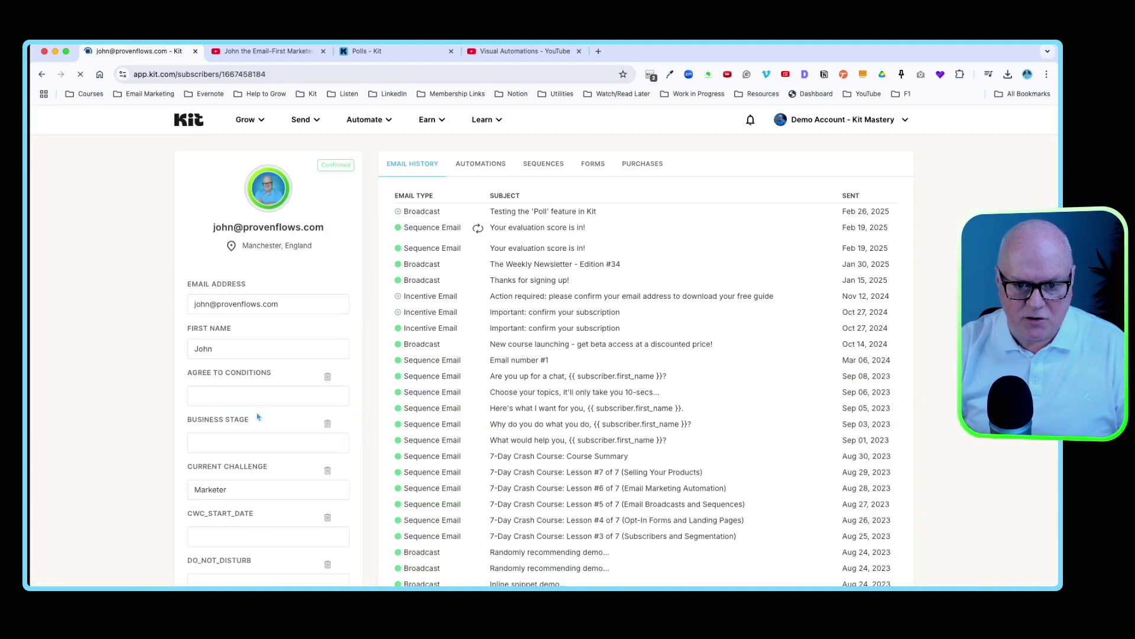
{"action": "scroll", "coordinate": [258, 417], "scroll_direction": "down", "scroll_amount": 20}
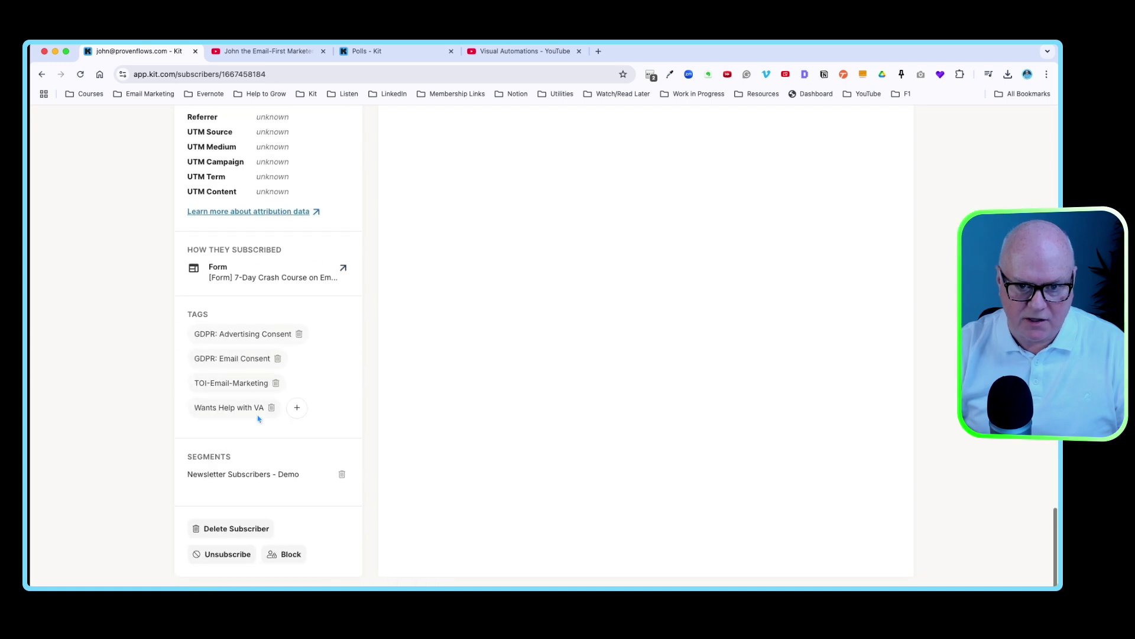
{"action": "mouse_move", "coordinate": [243, 413]}
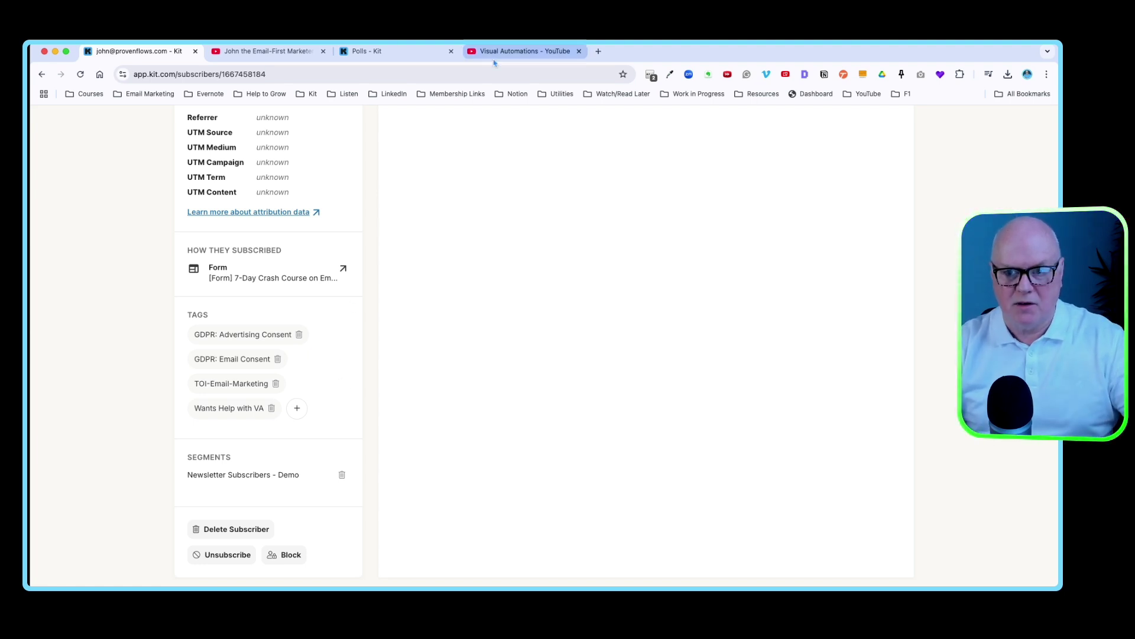
{"action": "left_click", "coordinate": [496, 52]}
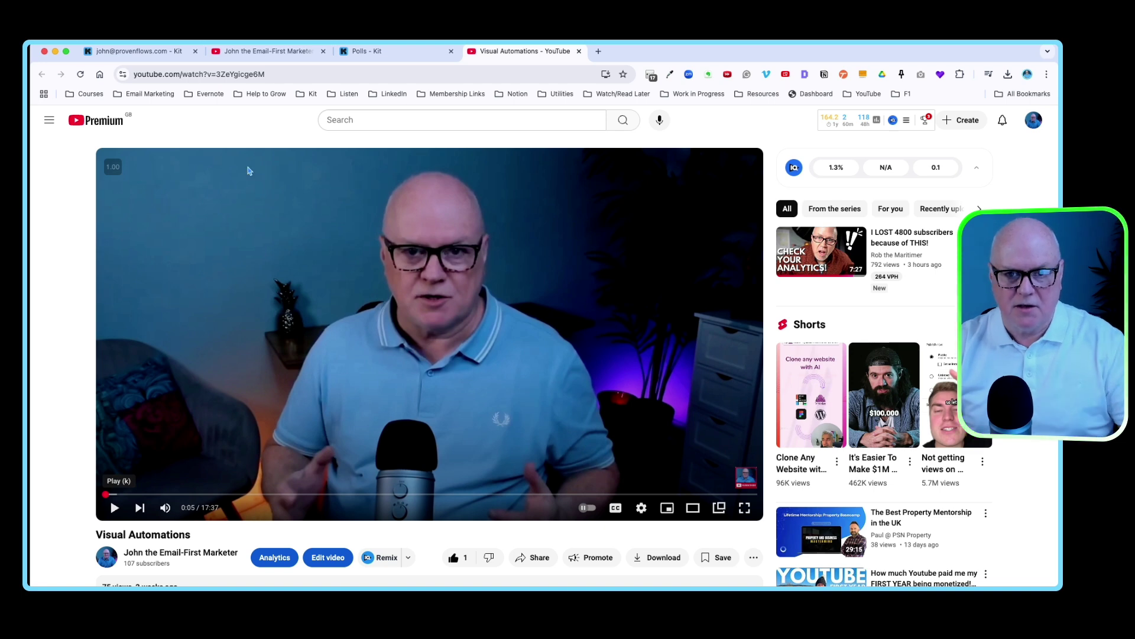
{"action": "left_click", "coordinate": [165, 54]}
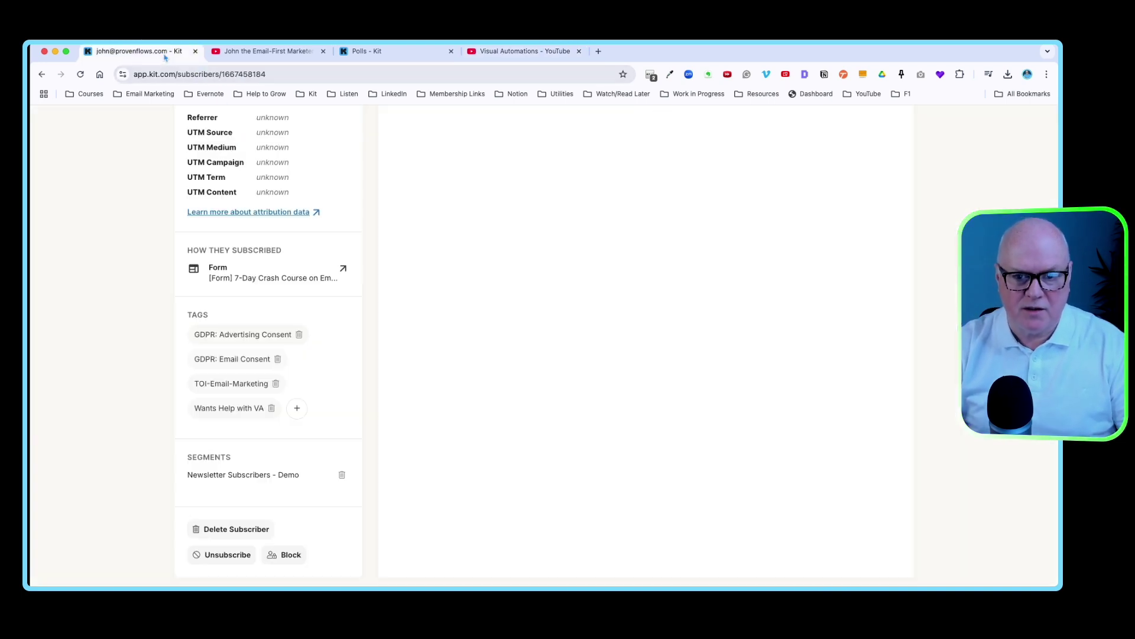